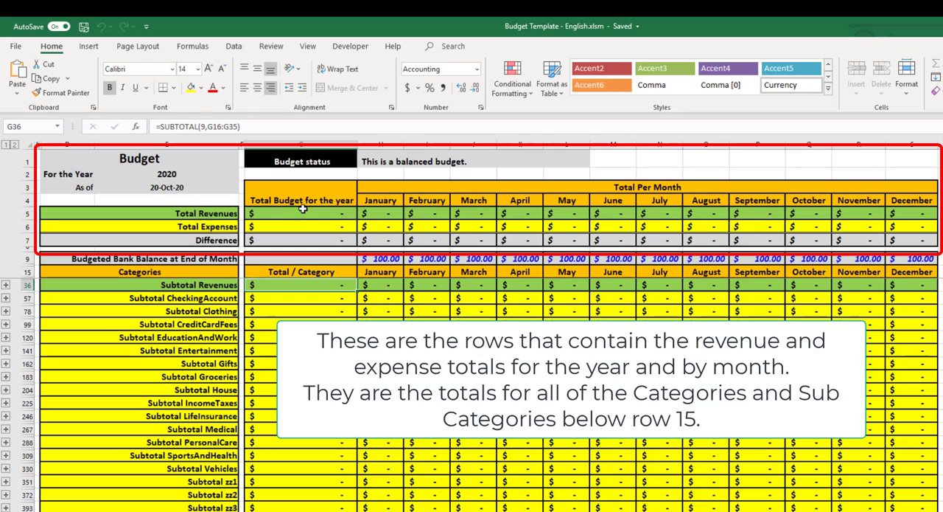
Examine the yearly and monthly revenue and expense totals in rows 5 and 6 and the category subtotals beneath them
{"action": "left_click_drag", "start_coordinate": [303, 212], "coordinate": [303, 226]}
{"action": "left_click_drag", "start_coordinate": [394, 216], "coordinate": [912, 227]}
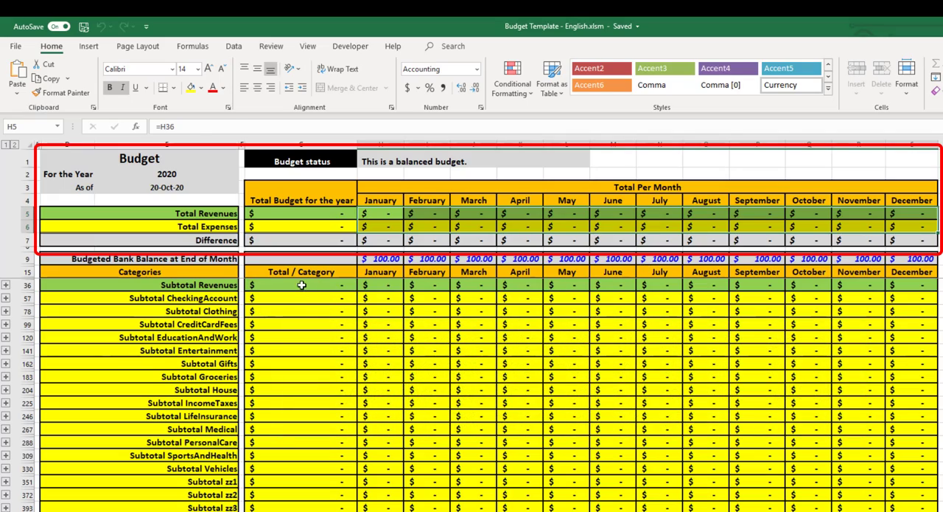
{"action": "left_click_drag", "start_coordinate": [309, 286], "coordinate": [900, 501]}
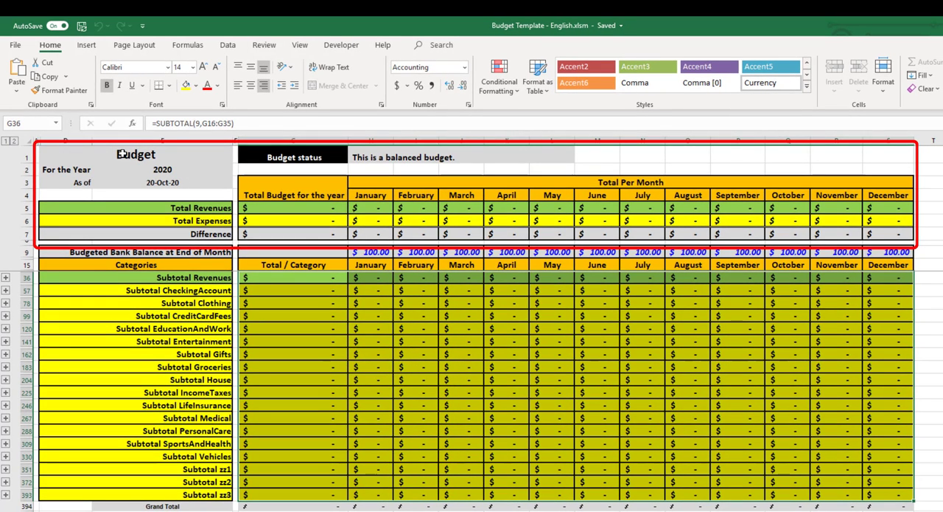
Inspect the formulas behind the Budget title, the budget year, the as-of date, and the budget status label and message
{"action": "left_click", "coordinate": [122, 153]}
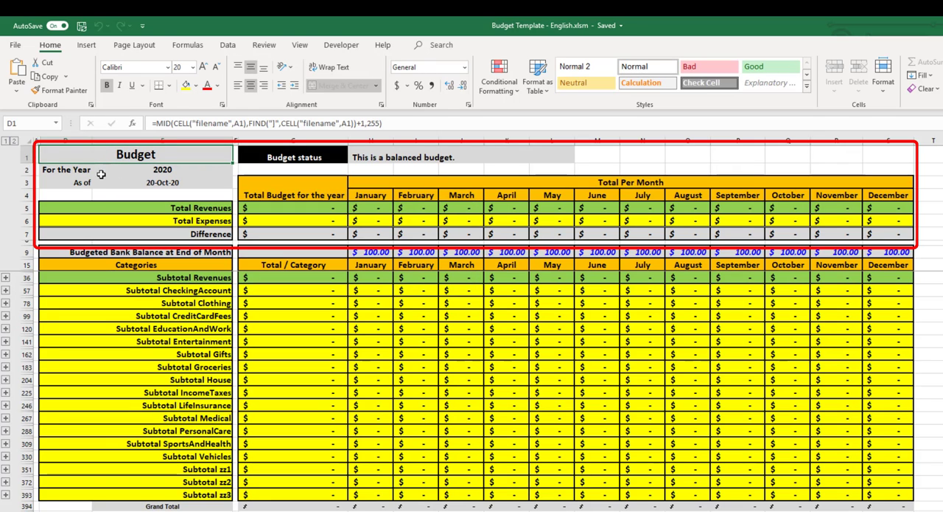
{"action": "left_click", "coordinate": [145, 168]}
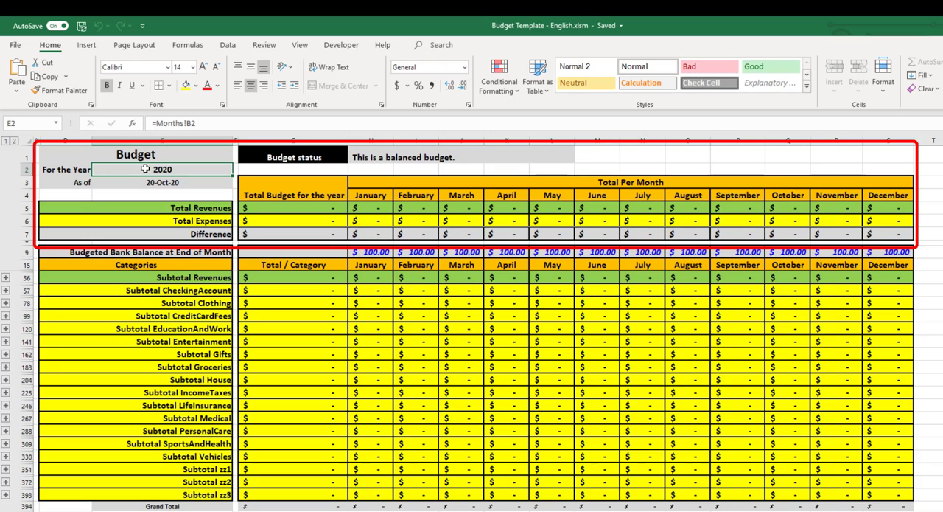
{"action": "left_click", "coordinate": [147, 182]}
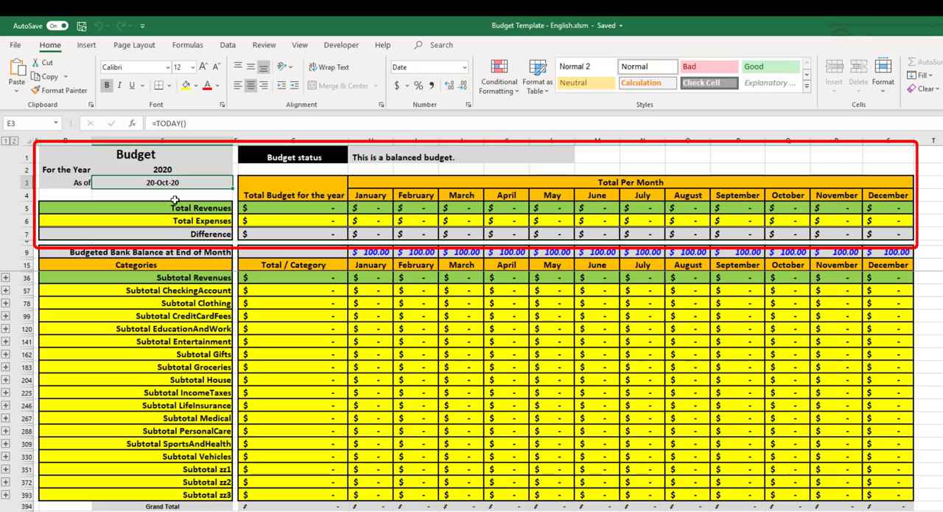
{"action": "left_click", "coordinate": [303, 159]}
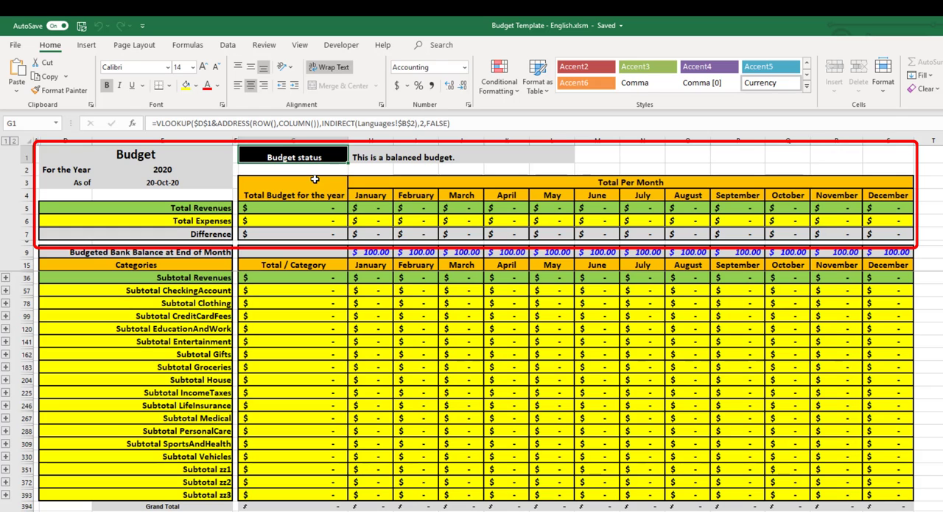
{"action": "left_click", "coordinate": [370, 154]}
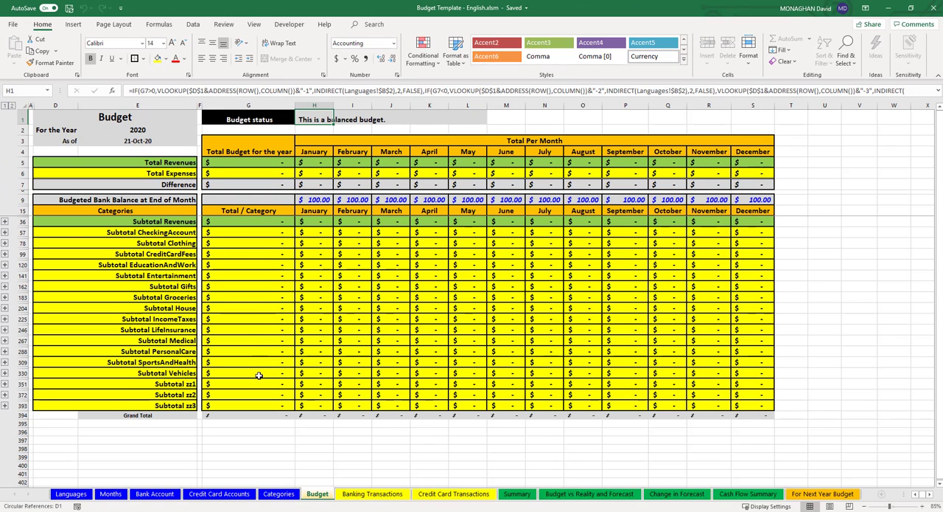
Expand all category groups and review the subcategories listed under Revenues and CheckingAccount
{"action": "left_click", "coordinate": [13, 107]}
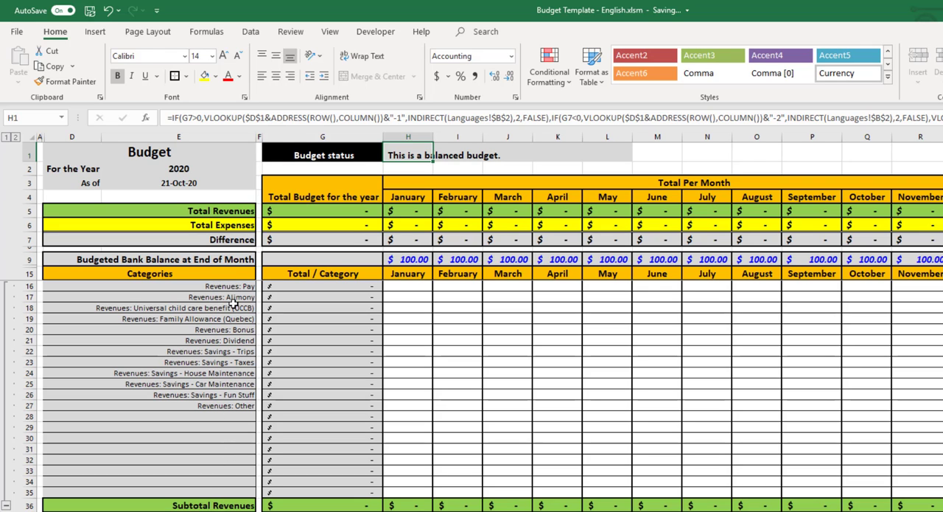
{"action": "left_click_drag", "start_coordinate": [233, 288], "coordinate": [221, 409]}
{"action": "scroll", "coordinate": [222, 428], "scroll_direction": "down", "scroll_amount": 5}
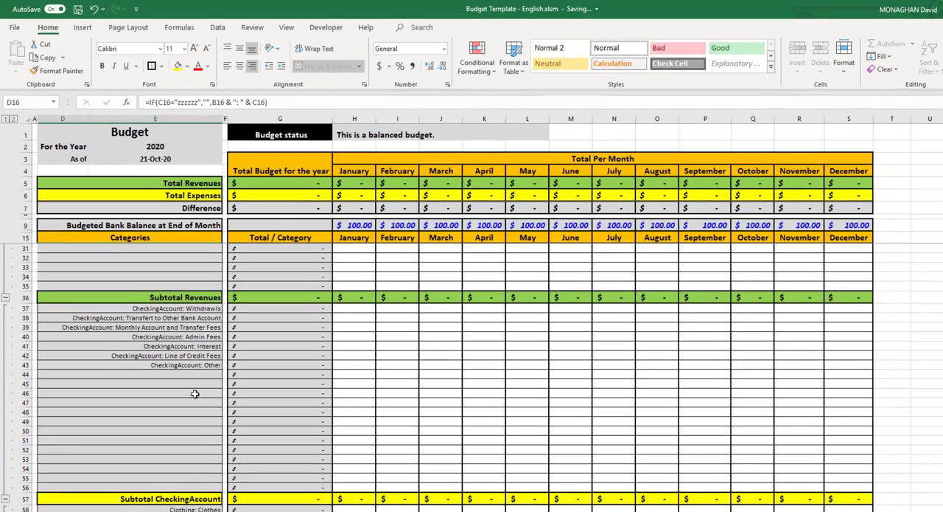
{"action": "left_click", "coordinate": [184, 498]}
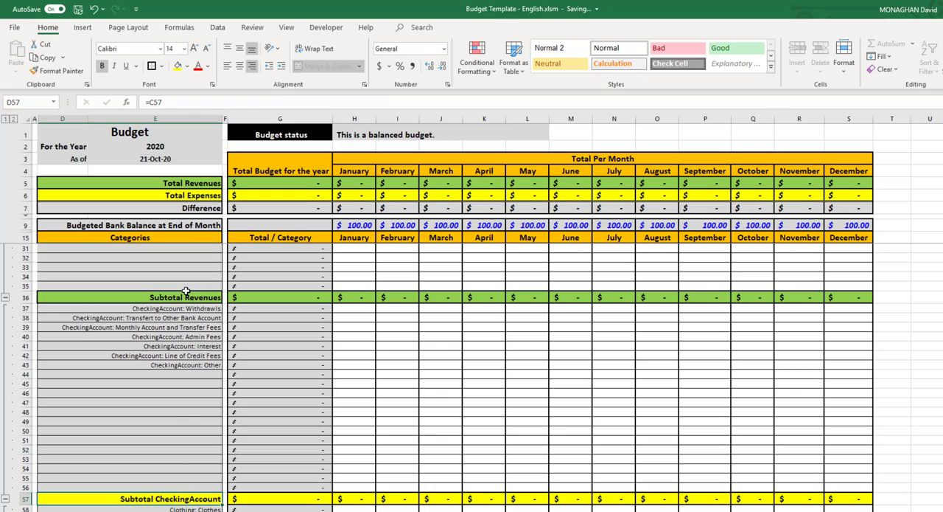
{"action": "left_click_drag", "start_coordinate": [198, 308], "coordinate": [193, 365]}
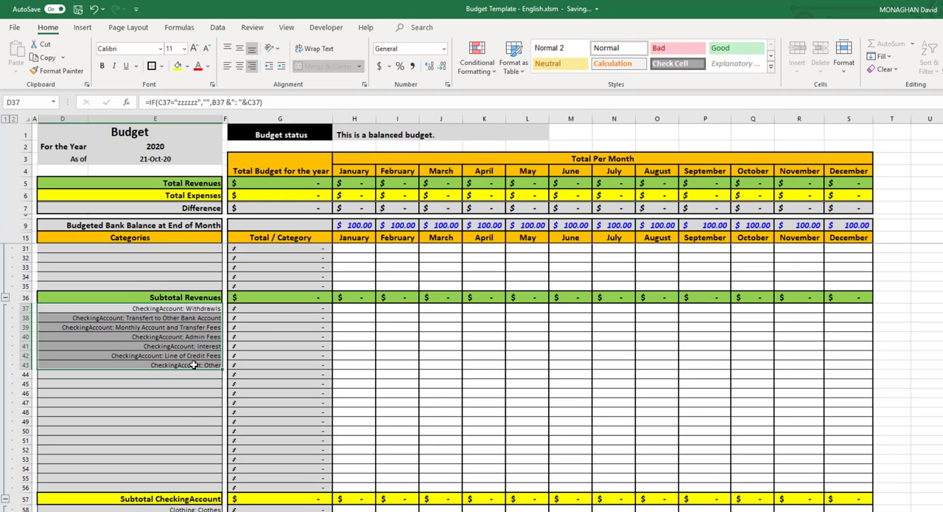
{"action": "scroll", "coordinate": [162, 335], "scroll_direction": "up", "scroll_amount": 5}
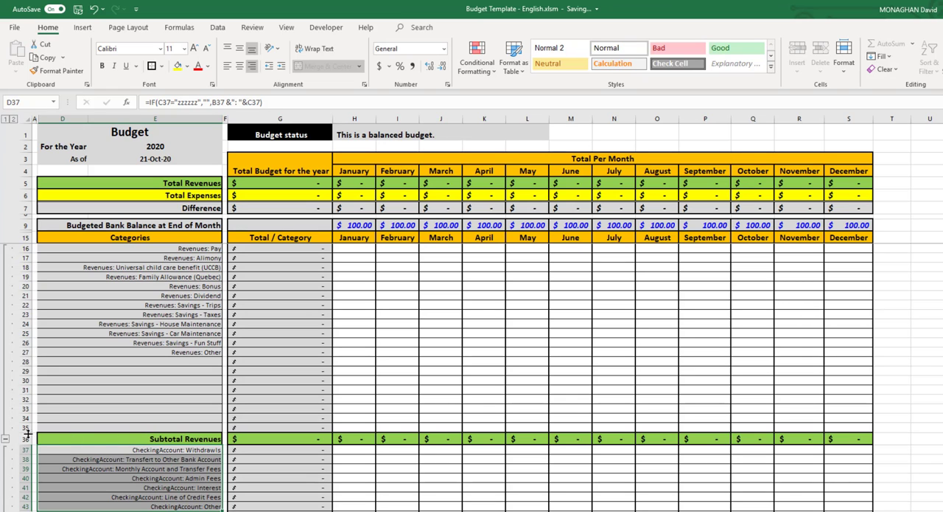
Collapse the Revenues and CheckingAccount groups individually, followed by all remaining category groups down to their subtotal rows
{"action": "left_click", "coordinate": [6, 440]}
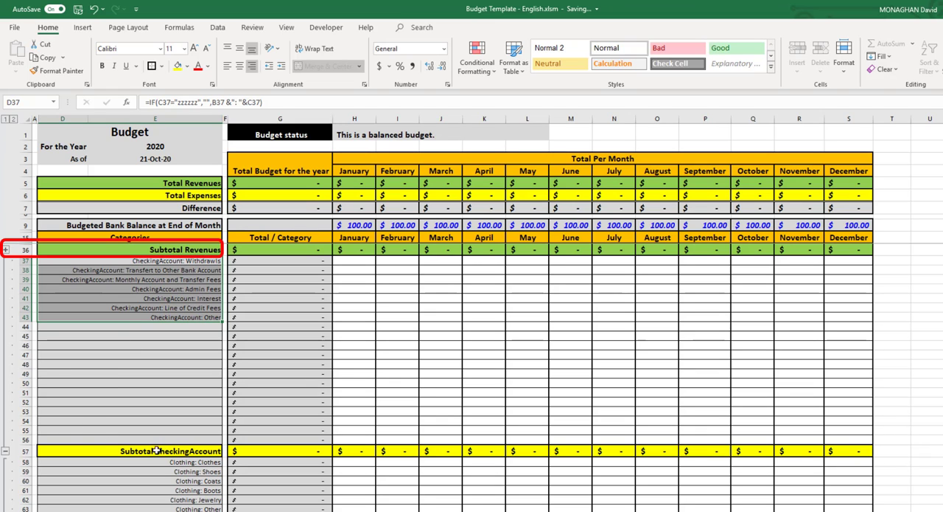
{"action": "left_click", "coordinate": [5, 452]}
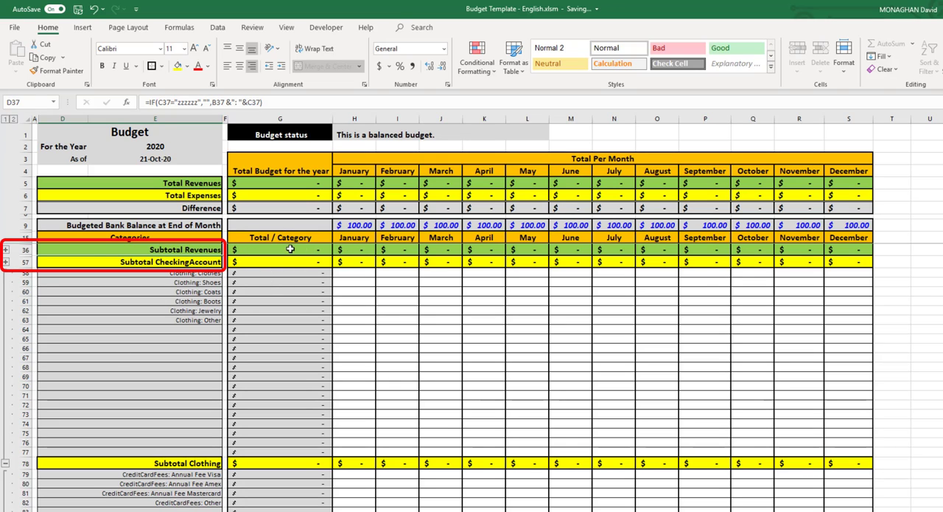
{"action": "left_click", "coordinate": [25, 250]}
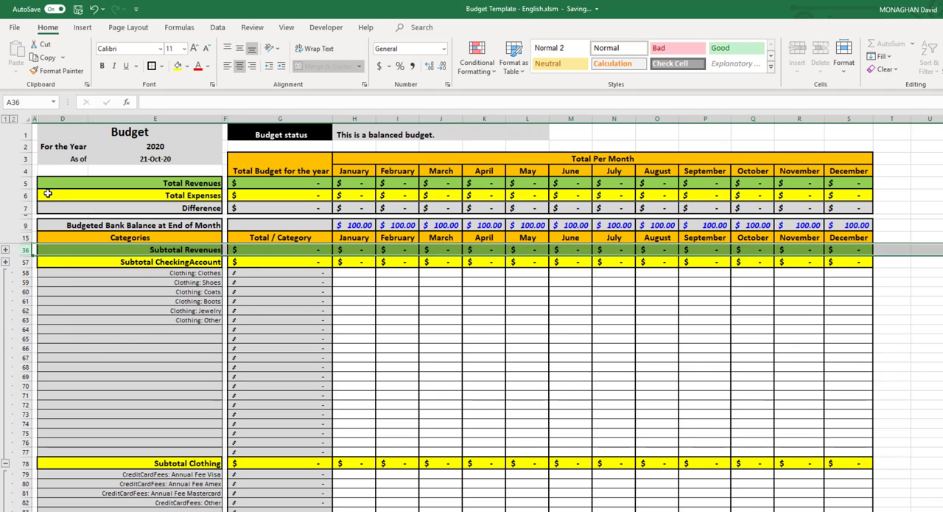
{"action": "left_click", "coordinate": [5, 119]}
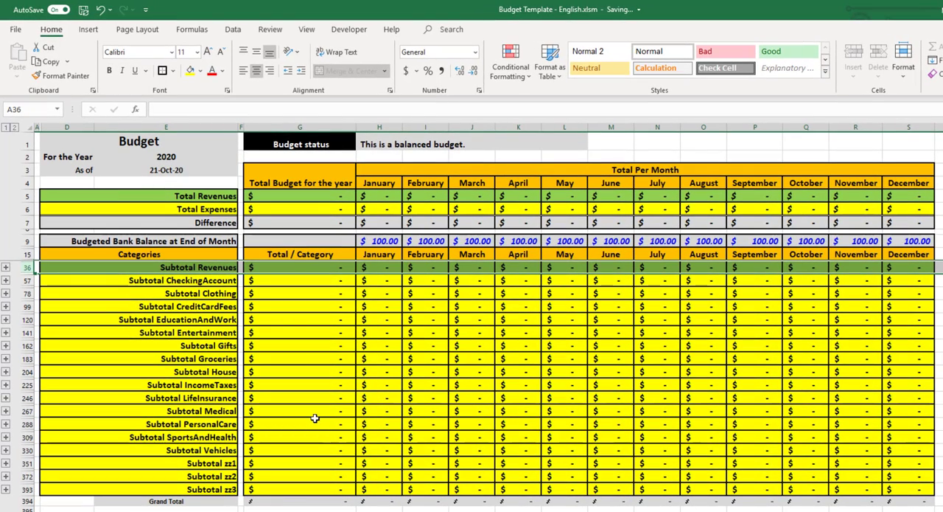
{"action": "left_click", "coordinate": [324, 306]}
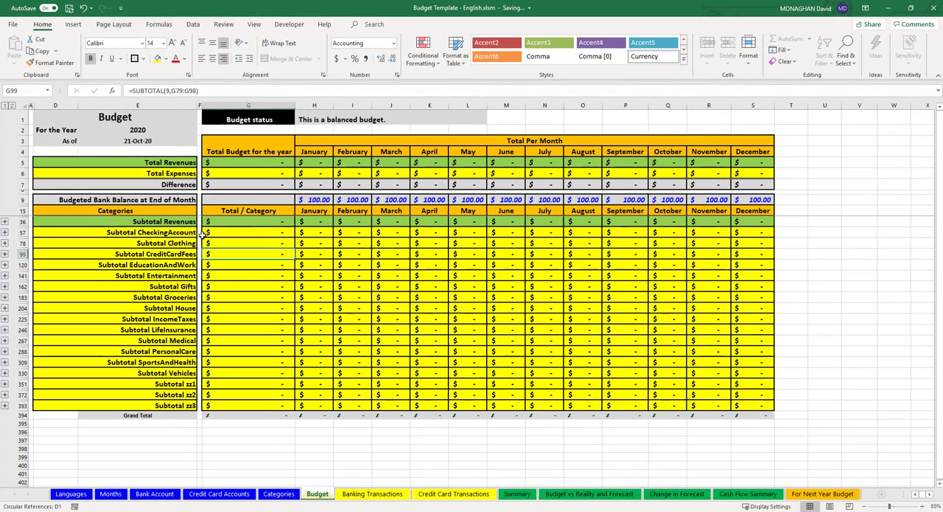
Expand and collapse all category groups at once, and do the same for the CheckingAccount group alone
{"action": "left_click", "coordinate": [11, 106]}
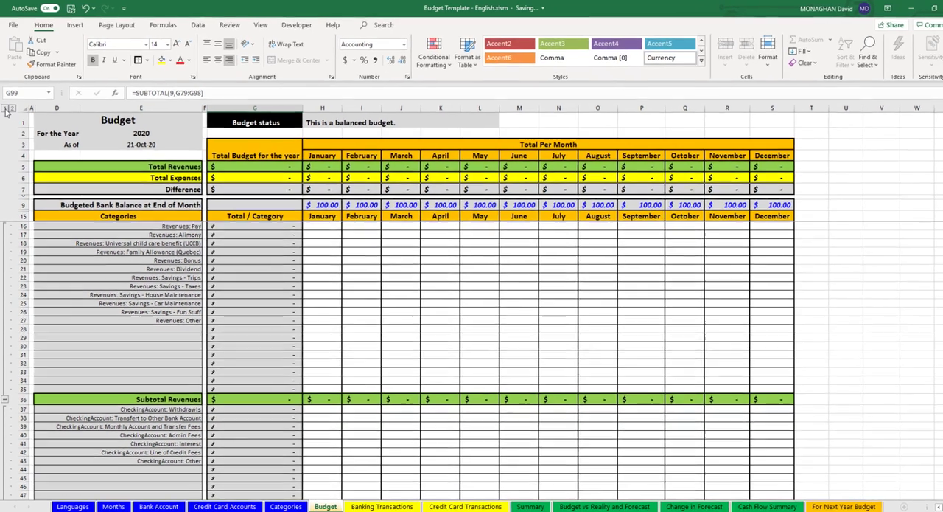
{"action": "left_click", "coordinate": [6, 107]}
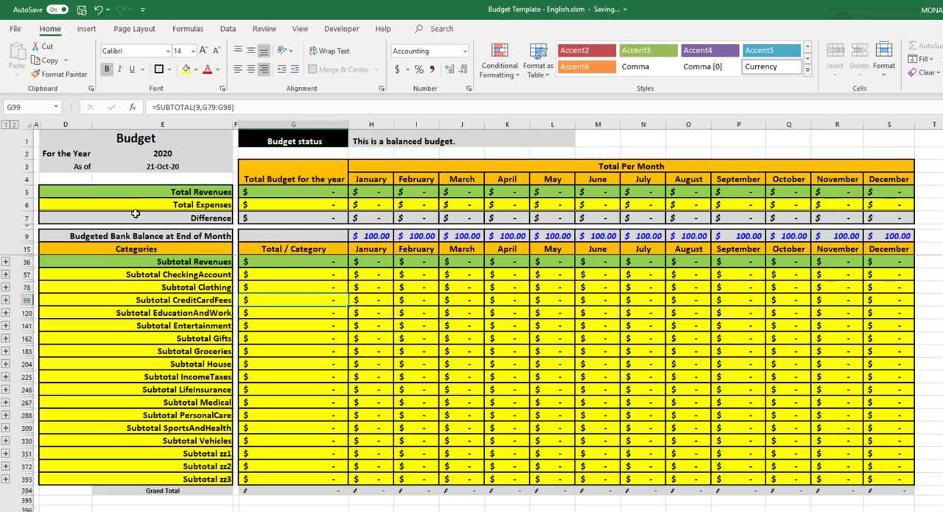
{"action": "left_click", "coordinate": [6, 274]}
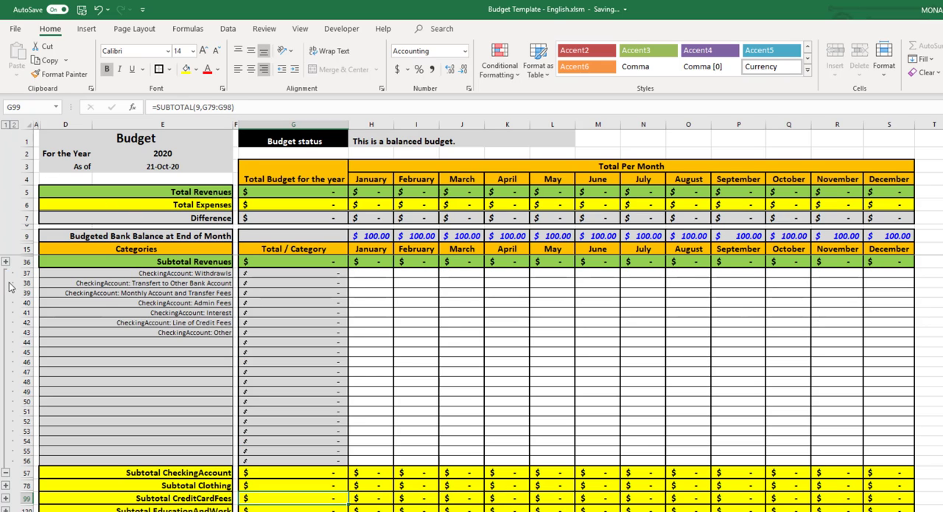
{"action": "left_click", "coordinate": [6, 473]}
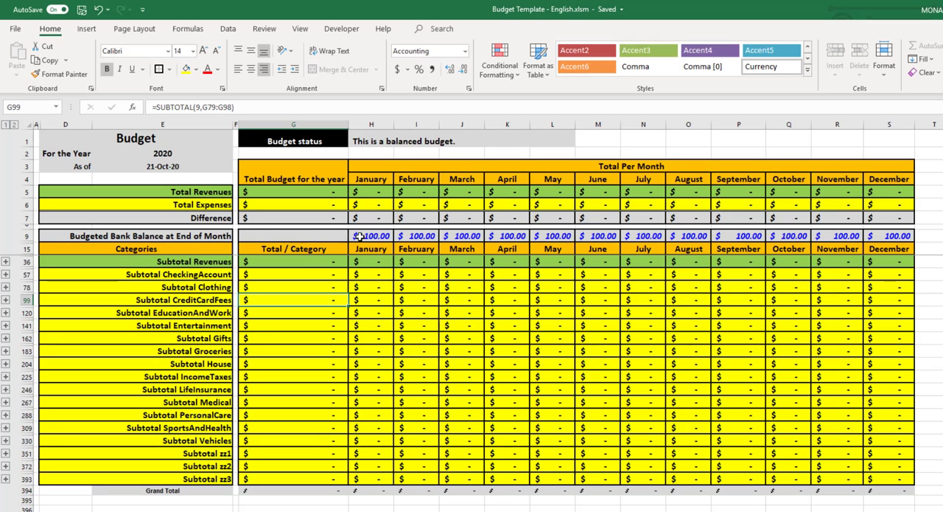
Trace January's Budgeted Bank Balance at End of Month to the opening balance amount on the Bank Account sheet, and return to Budget
{"action": "left_click", "coordinate": [28, 235]}
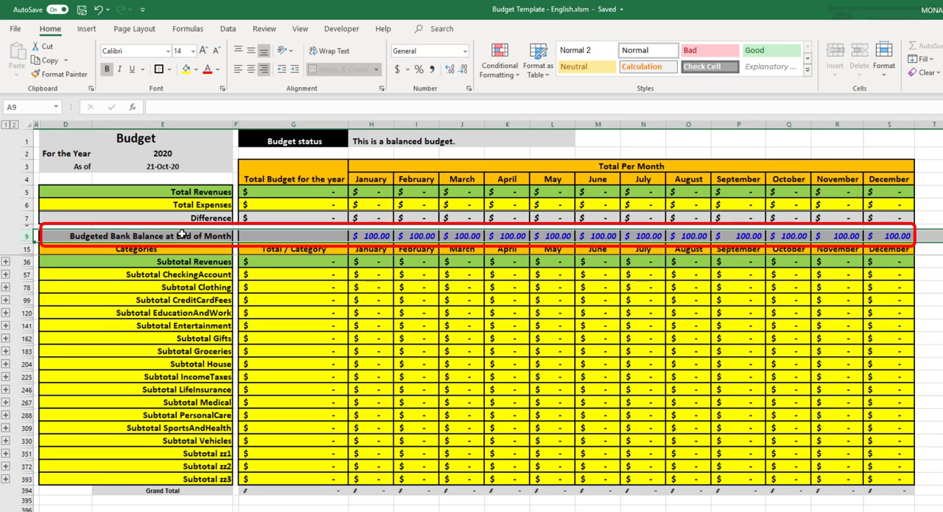
{"action": "left_click", "coordinate": [365, 236]}
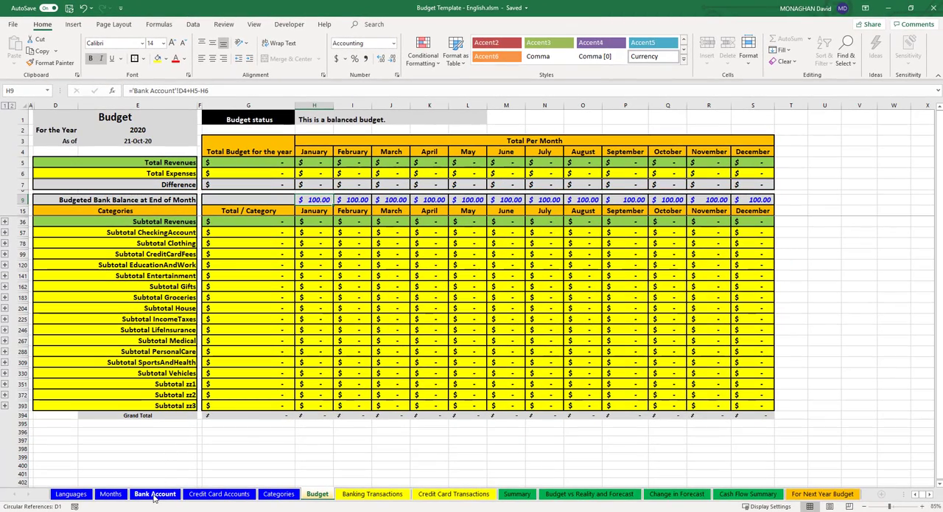
{"action": "left_click", "coordinate": [154, 493]}
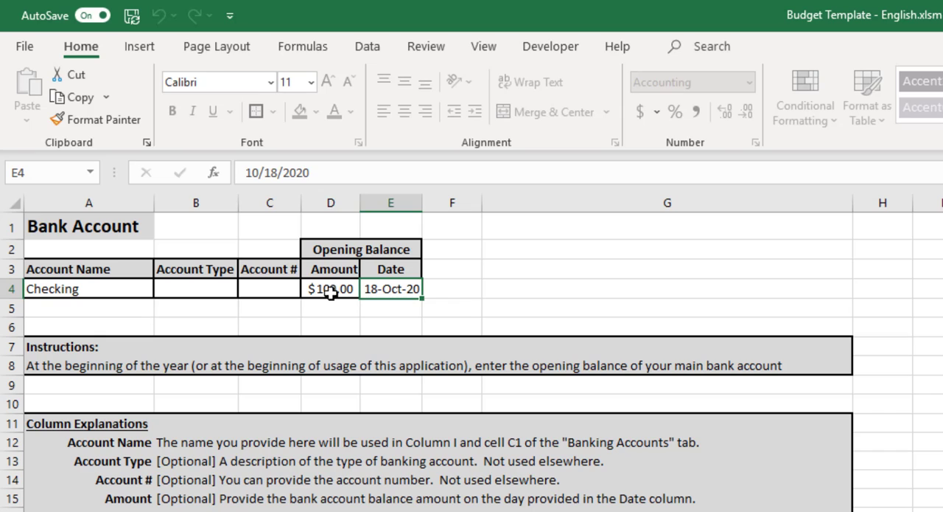
{"action": "left_click", "coordinate": [322, 289]}
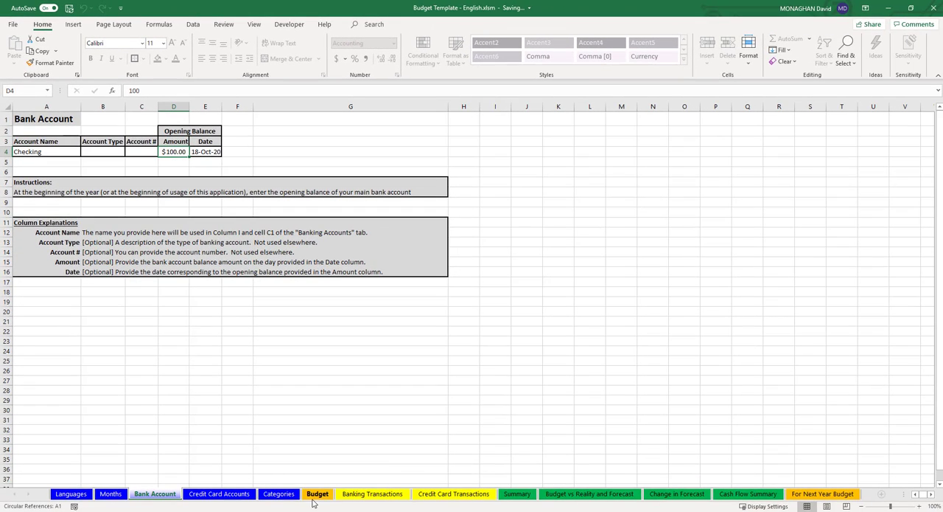
{"action": "left_click", "coordinate": [317, 493]}
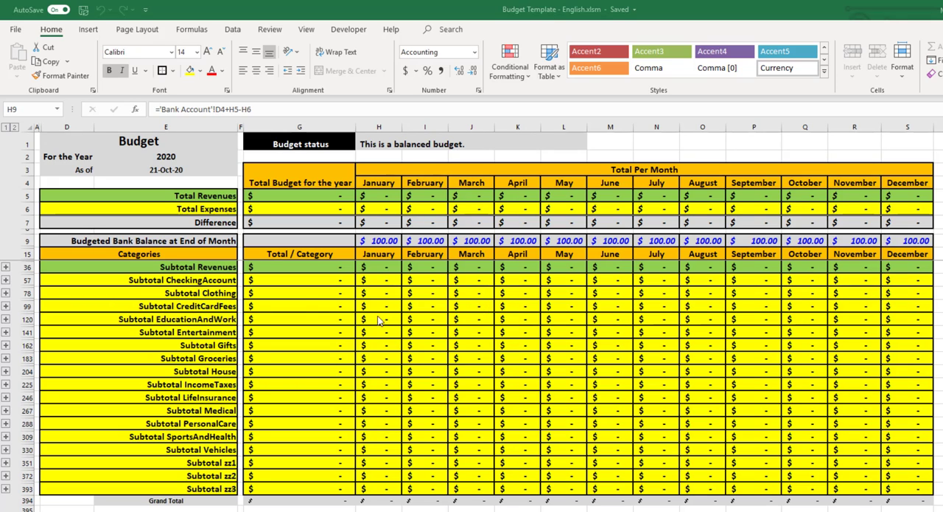
Expand all category groups on the Budget sheet and select the monthly entry cells for the Revenues subcategories, ending on January's Pay cell
{"action": "left_click", "coordinate": [14, 129]}
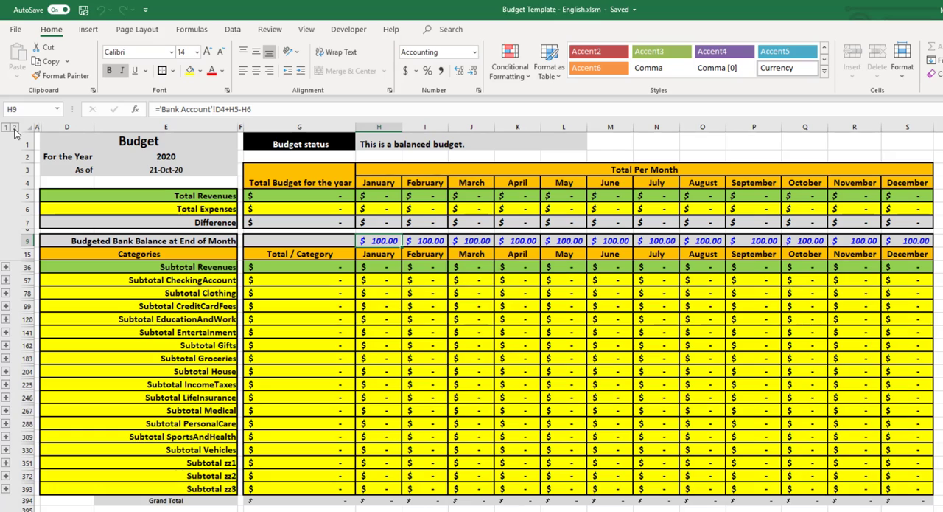
{"action": "left_click", "coordinate": [14, 128]}
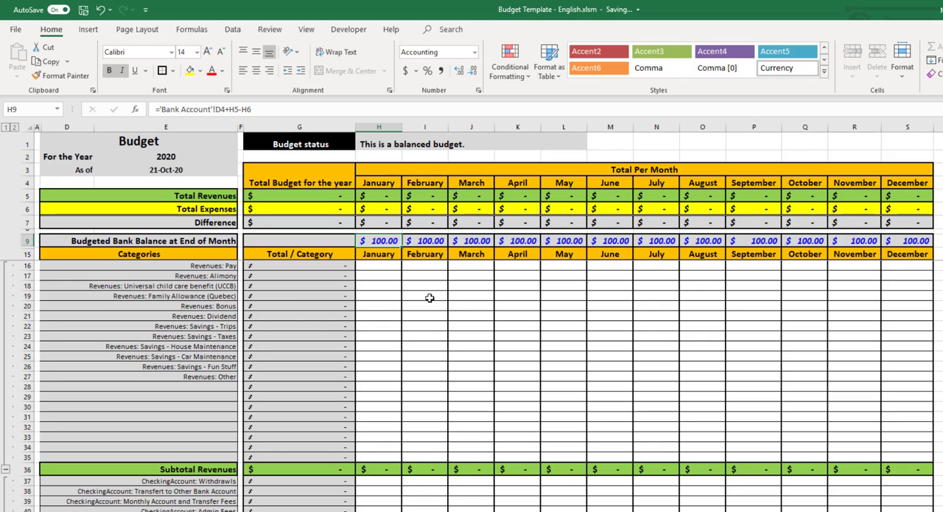
{"action": "left_click_drag", "start_coordinate": [384, 264], "coordinate": [858, 440]}
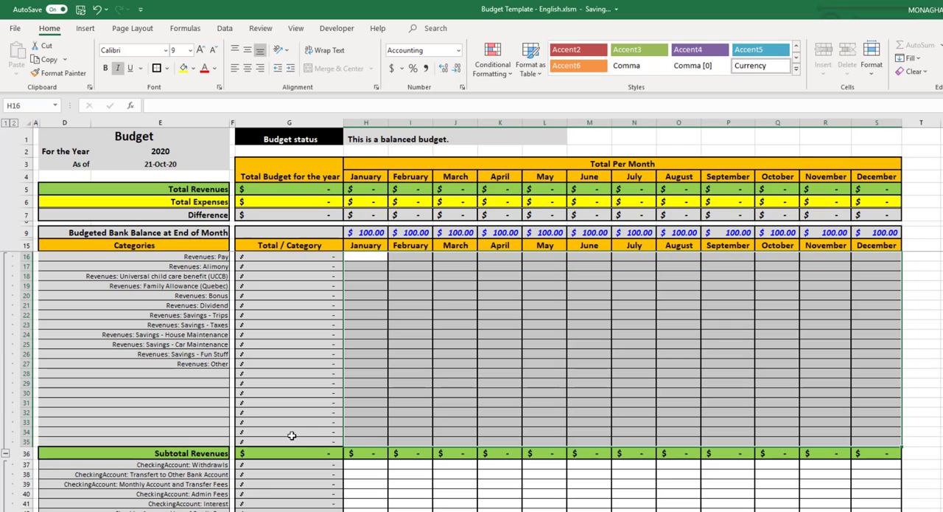
{"action": "left_click", "coordinate": [368, 256]}
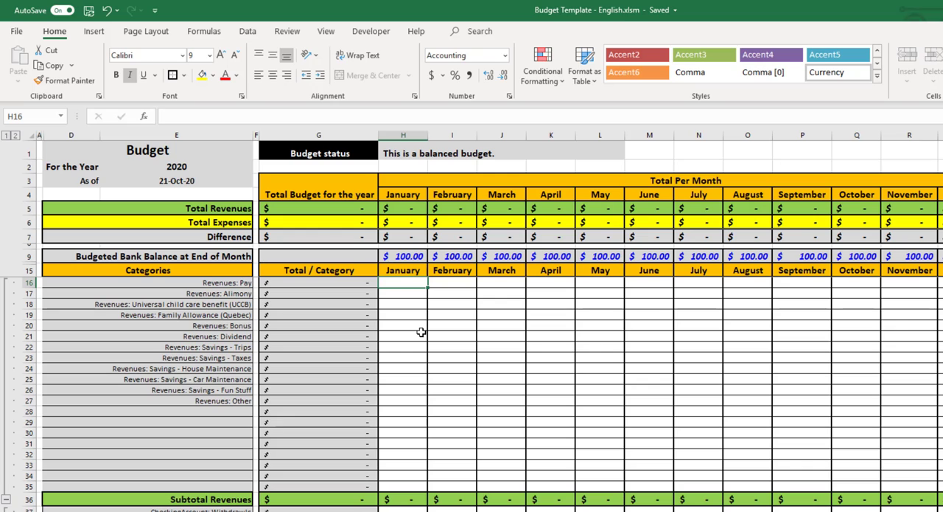
Enter 2000 as the January budget for Revenues: Pay and select the Subtotal Revenues row to check its total
{"action": "left_click", "coordinate": [30, 283]}
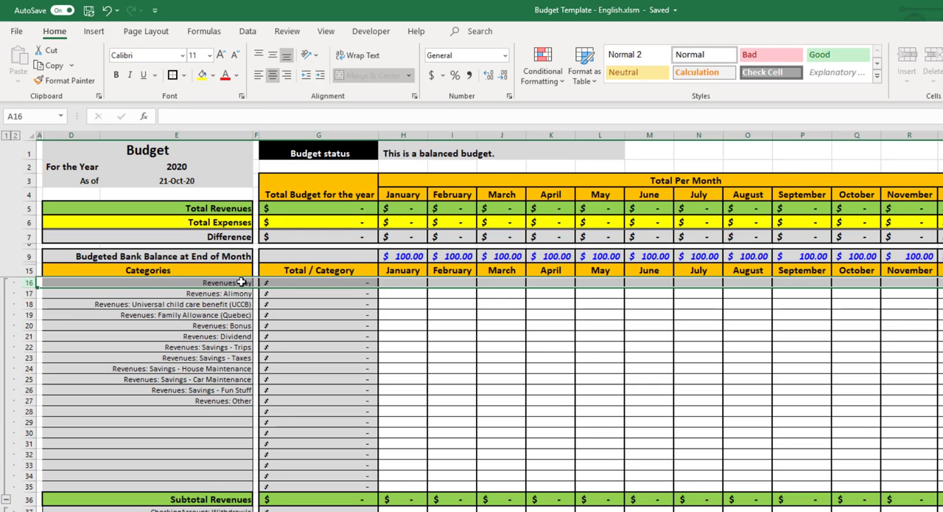
{"action": "left_click", "coordinate": [405, 282]}
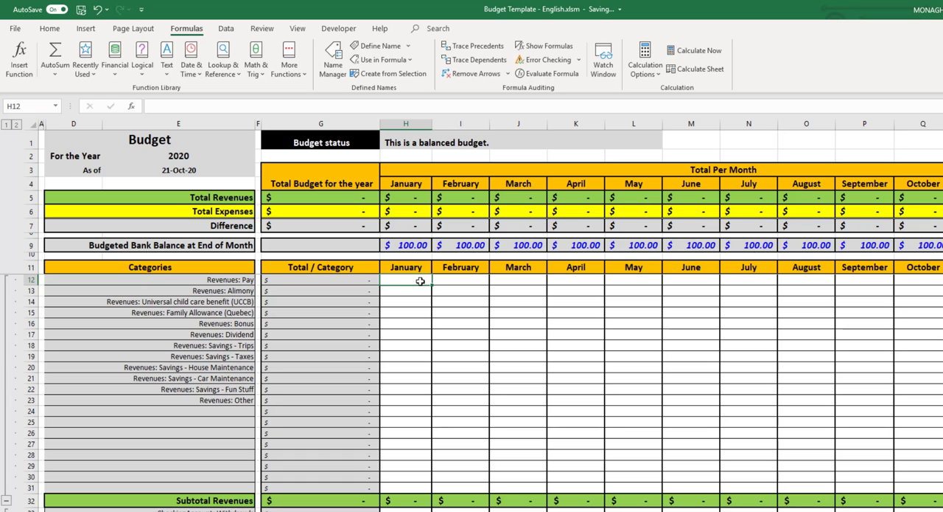
{"action": "type", "text": "2000"}
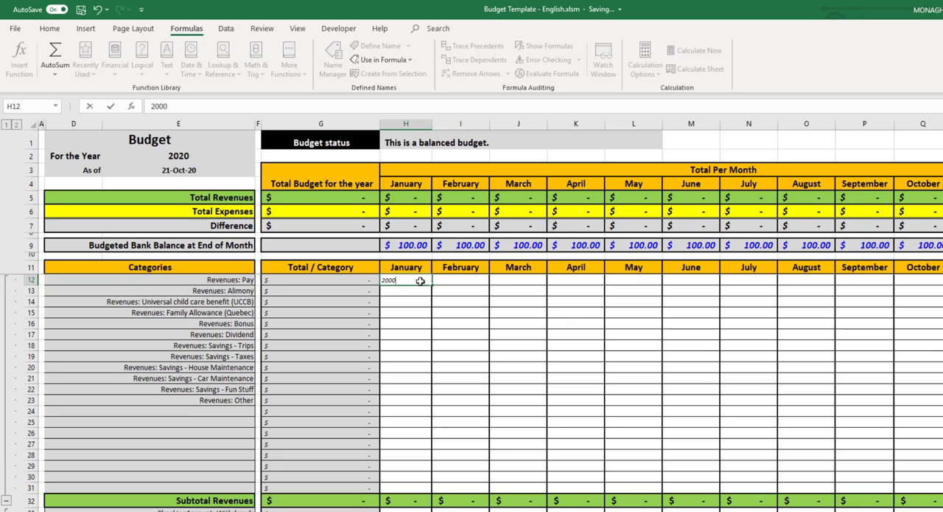
{"action": "key", "text": "Return"}
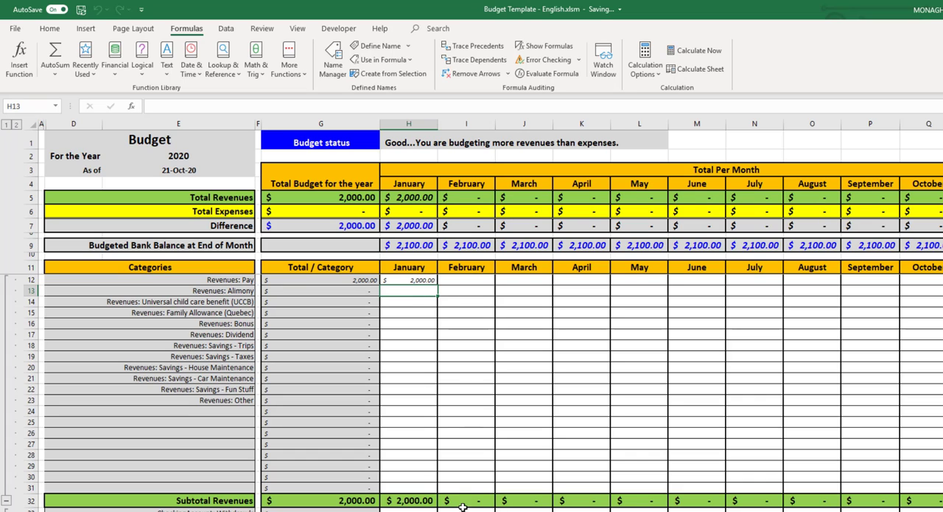
{"action": "left_click", "coordinate": [31, 500]}
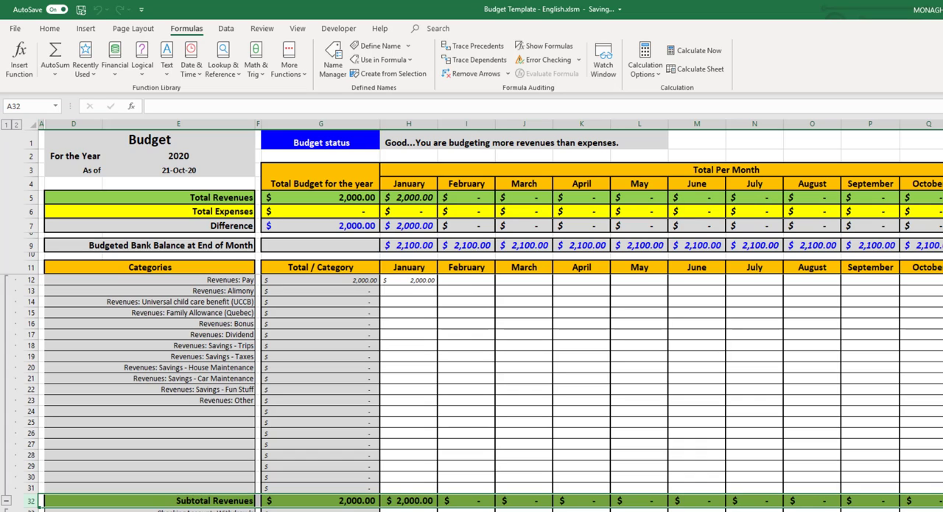
Inspect the January formulas for Subtotal Revenues, Total Revenues, Difference and Budgeted Bank Balance at End of Month
{"action": "left_click", "coordinate": [415, 499]}
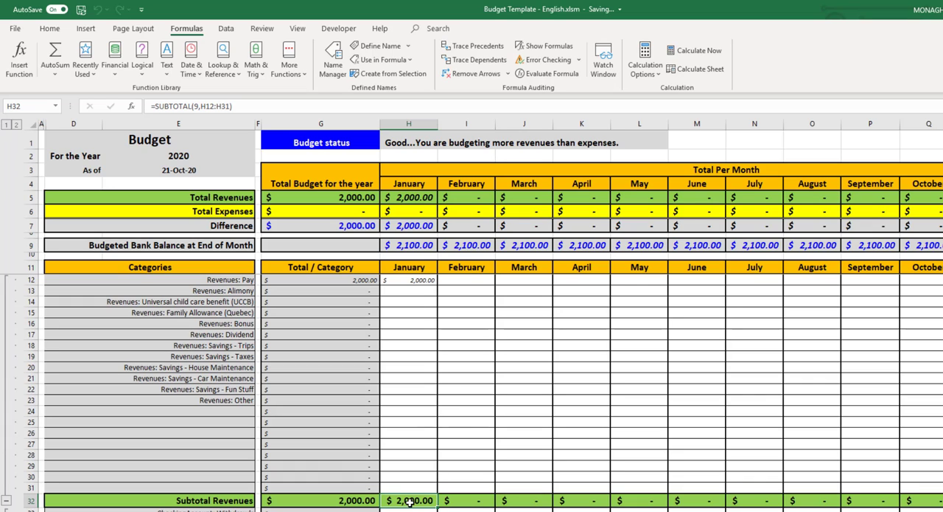
{"action": "left_click", "coordinate": [417, 198]}
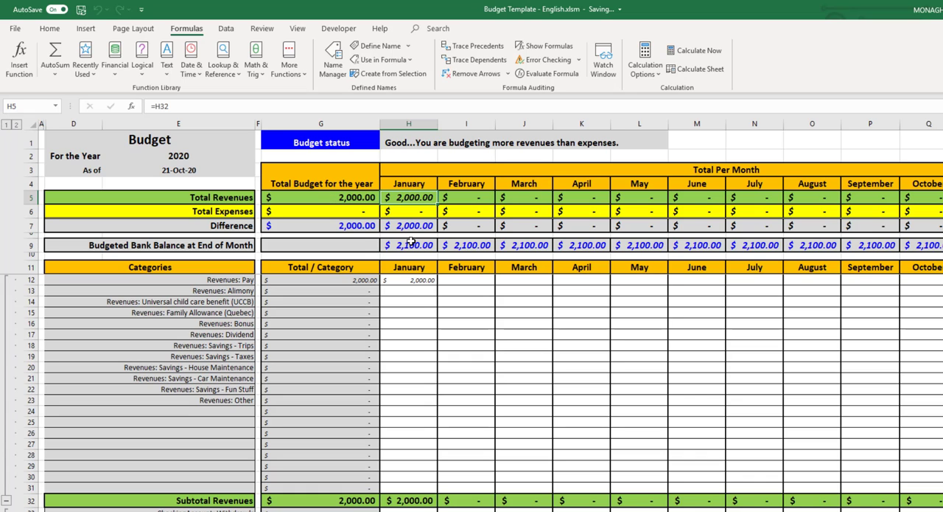
{"action": "left_click", "coordinate": [31, 244]}
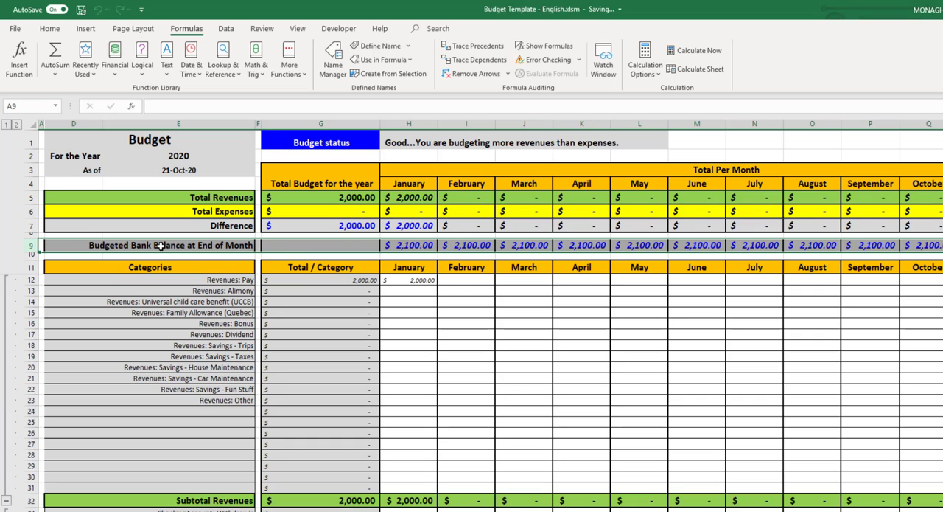
{"action": "left_click", "coordinate": [412, 227]}
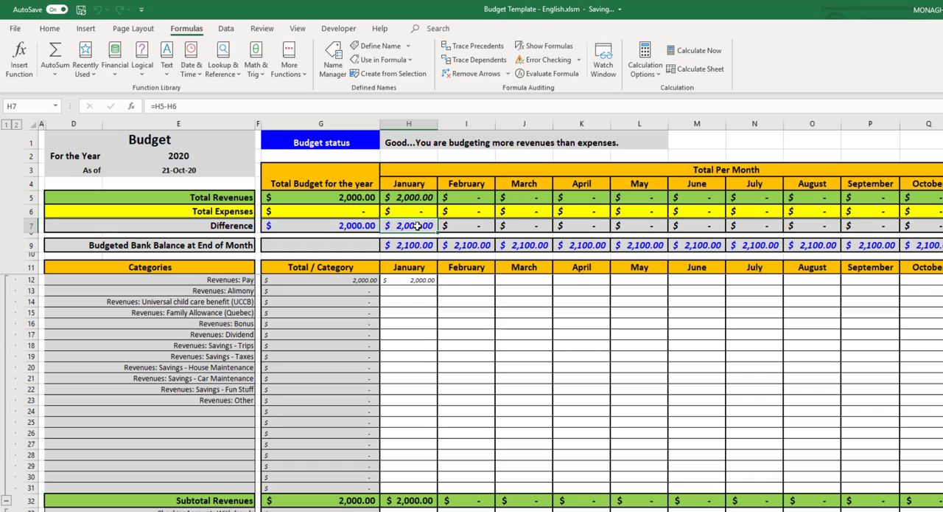
{"action": "left_click", "coordinate": [413, 247]}
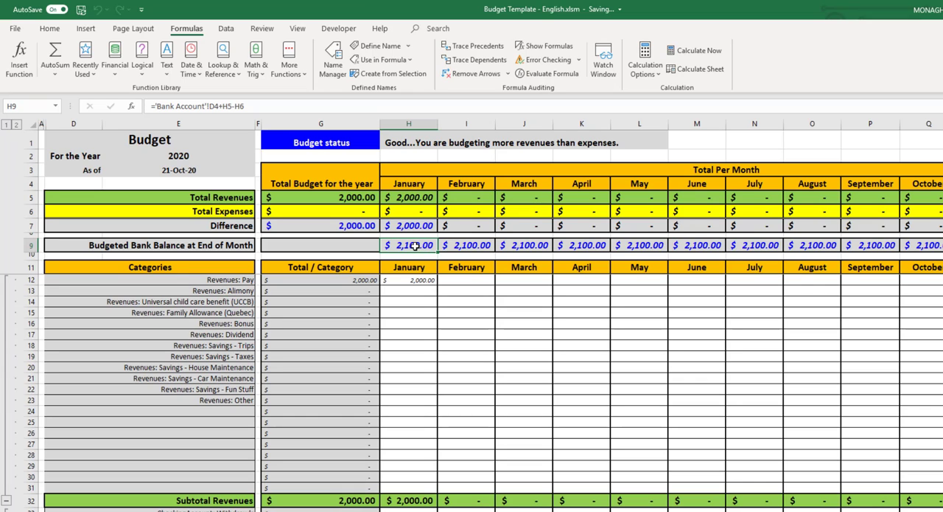
Enter 200 as the January budget for Revenues: Bonus
{"action": "left_click", "coordinate": [412, 323]}
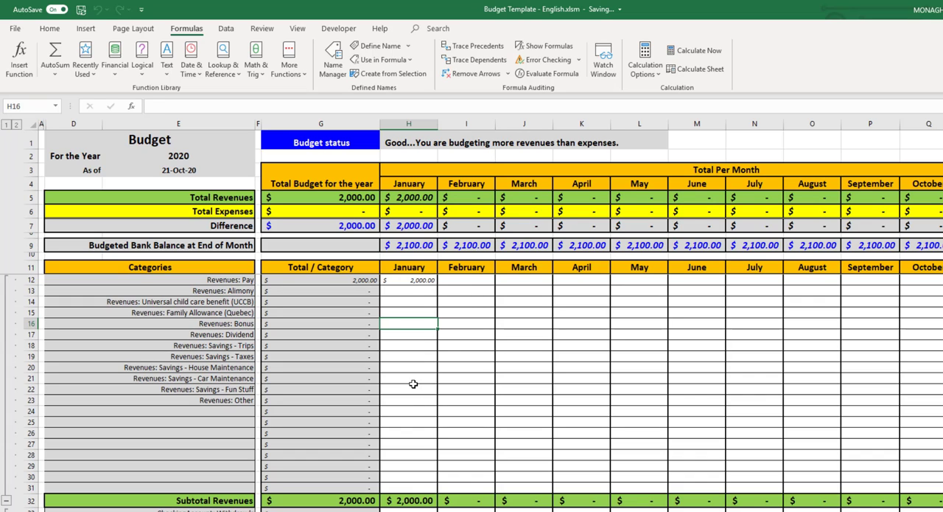
{"action": "type", "text": "200"}
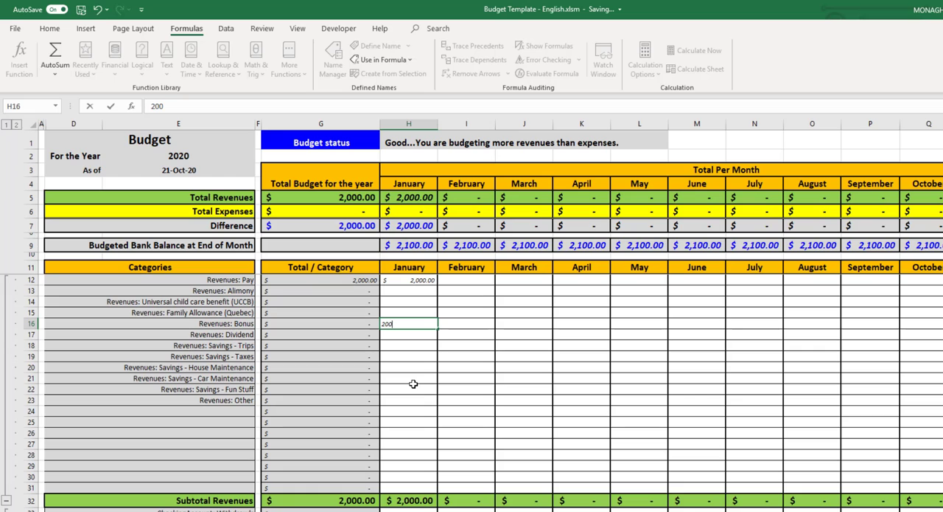
{"action": "key", "text": "Return"}
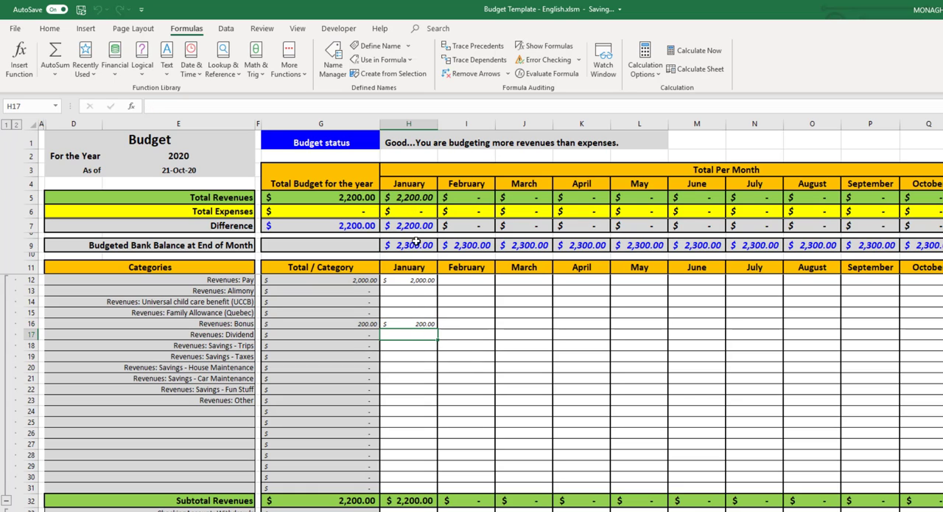
Copy January's Revenues: Pay amount to February through May
{"action": "left_click", "coordinate": [414, 280]}
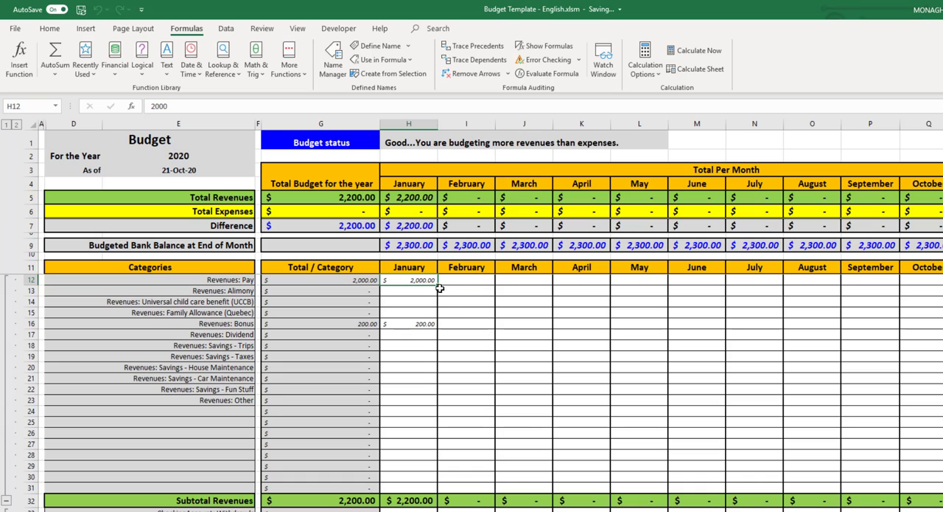
{"action": "key", "text": "ctrl+c"}
{"action": "left_click", "coordinate": [461, 282]}
{"action": "left_click_drag", "start_coordinate": [496, 282], "coordinate": [623, 281]}
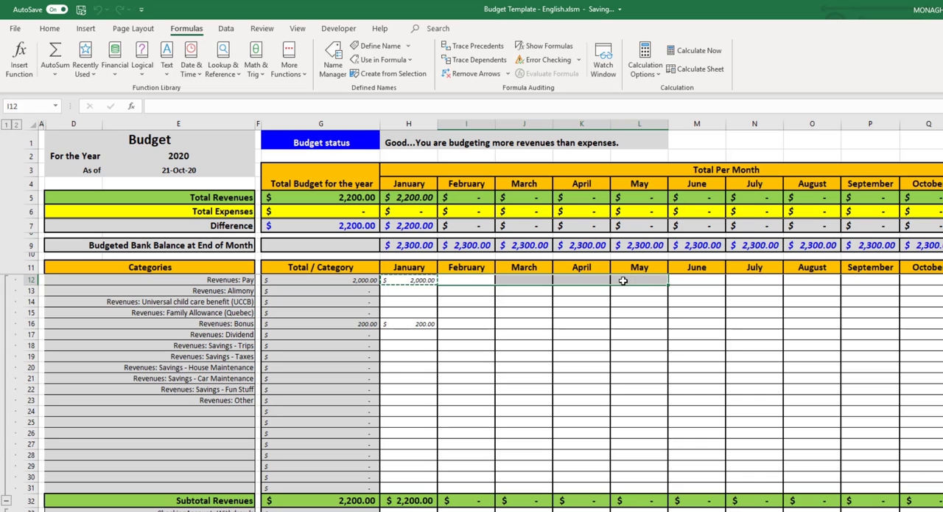
{"action": "key", "text": "Return"}
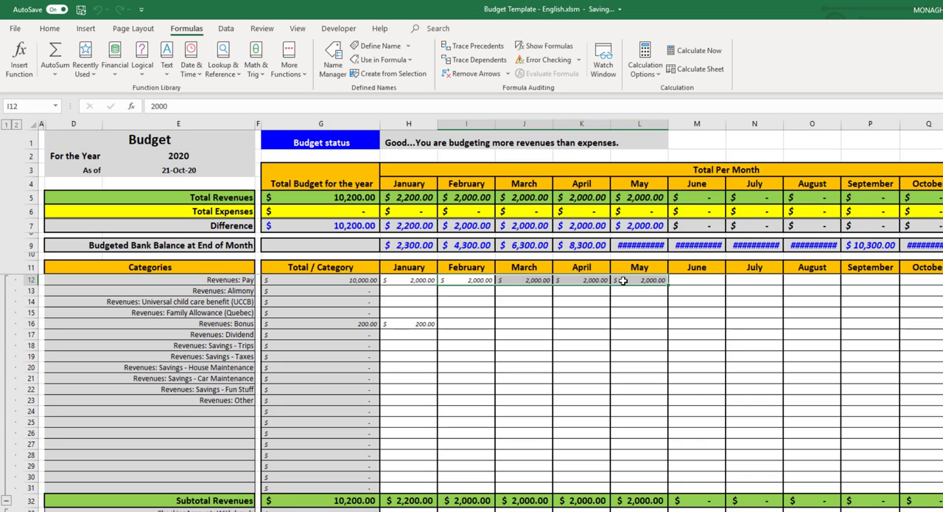
Fill the Revenues: Pay amount from May across to August, and extend it to September
{"action": "left_click_drag", "start_coordinate": [670, 284], "coordinate": [837, 287]}
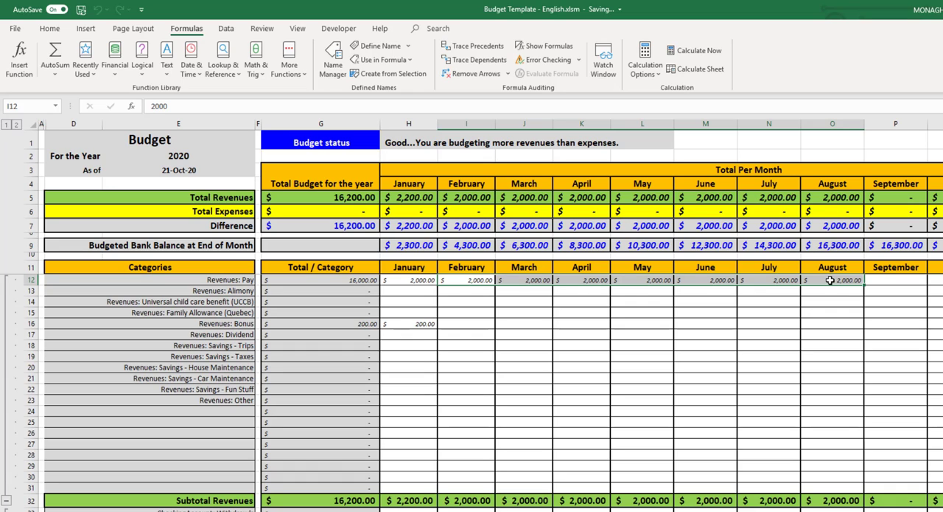
{"action": "left_click", "coordinate": [830, 280]}
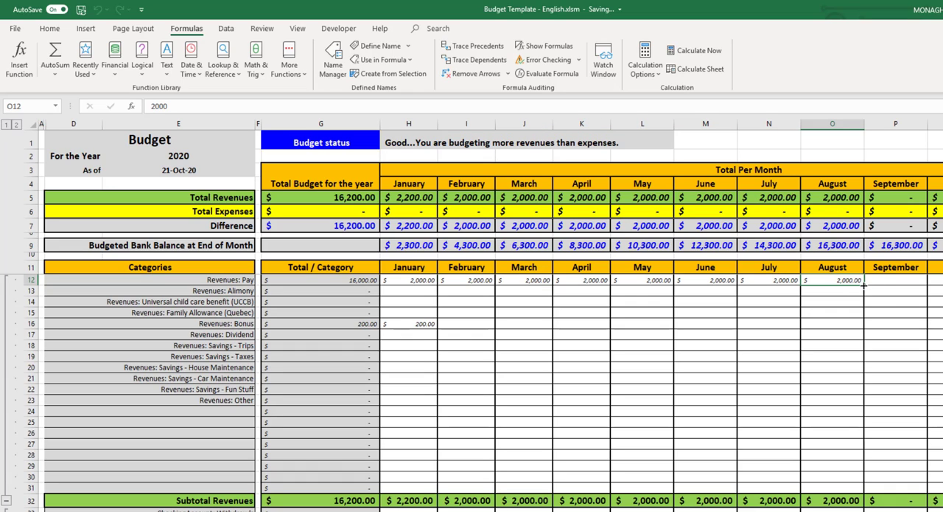
{"action": "left_click_drag", "start_coordinate": [864, 286], "coordinate": [900, 294]}
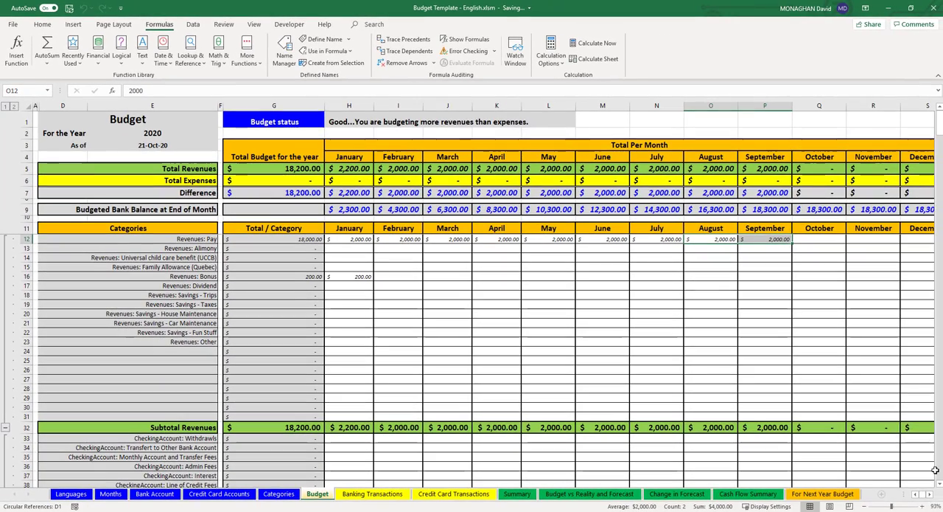
Try to move the August and September Pay amounts one month over to September and October
{"action": "left_click", "coordinate": [866, 509]}
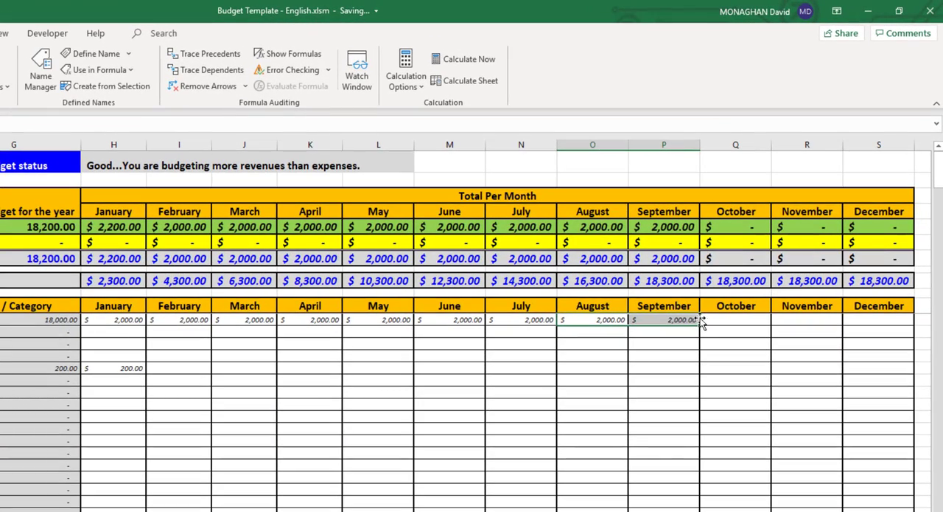
{"action": "left_click_drag", "start_coordinate": [700, 322], "coordinate": [732, 322]}
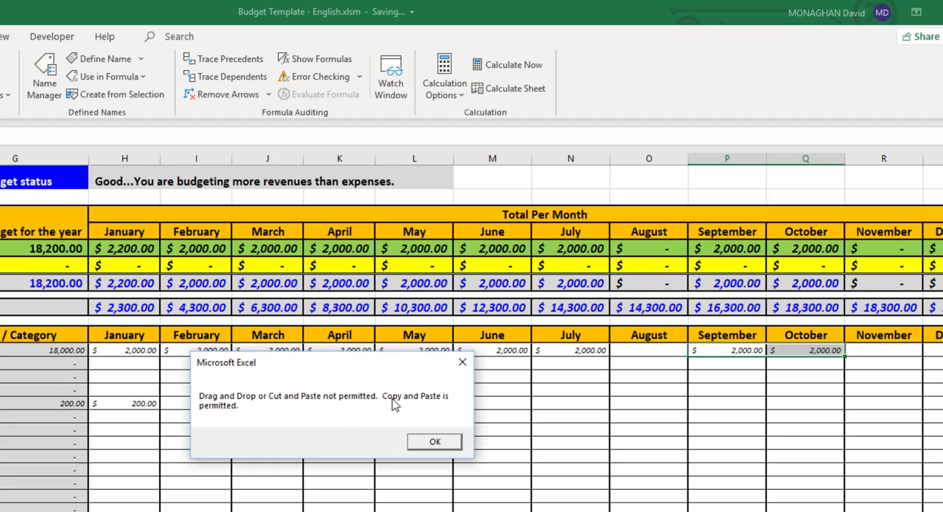
{"action": "left_click", "coordinate": [435, 442]}
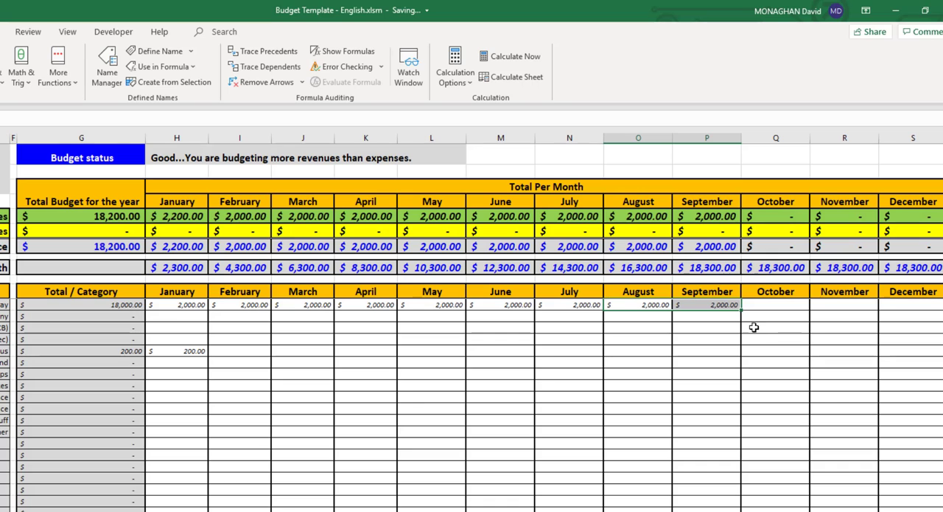
Copy September's Revenues: Pay amount to October through December and check the formula for the year's Total Revenues
{"action": "left_click", "coordinate": [720, 305]}
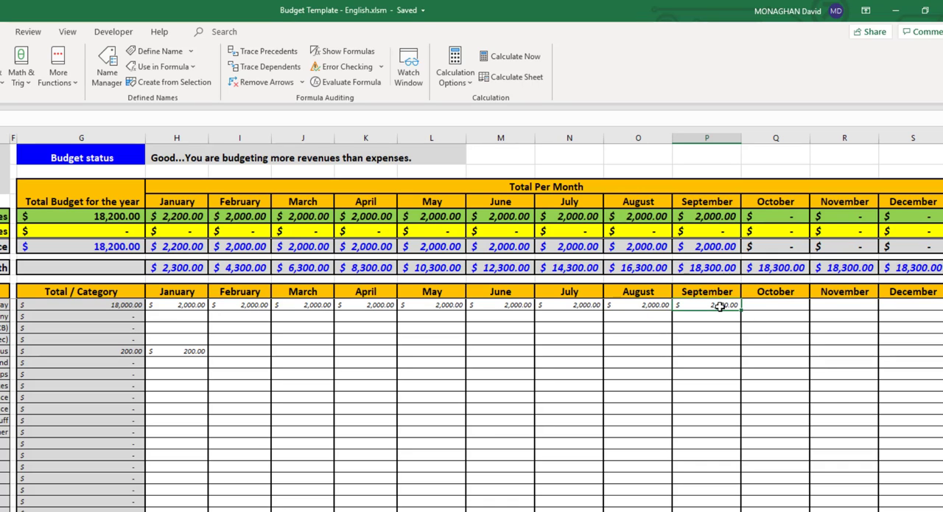
{"action": "key", "text": "ctrl+c"}
{"action": "left_click_drag", "start_coordinate": [781, 302], "coordinate": [892, 303]}
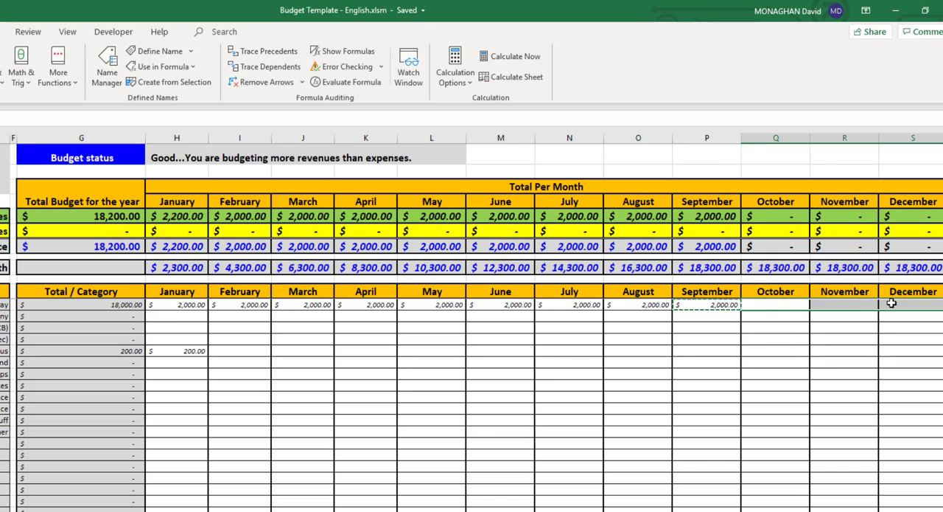
{"action": "key", "text": "ctrl+v"}
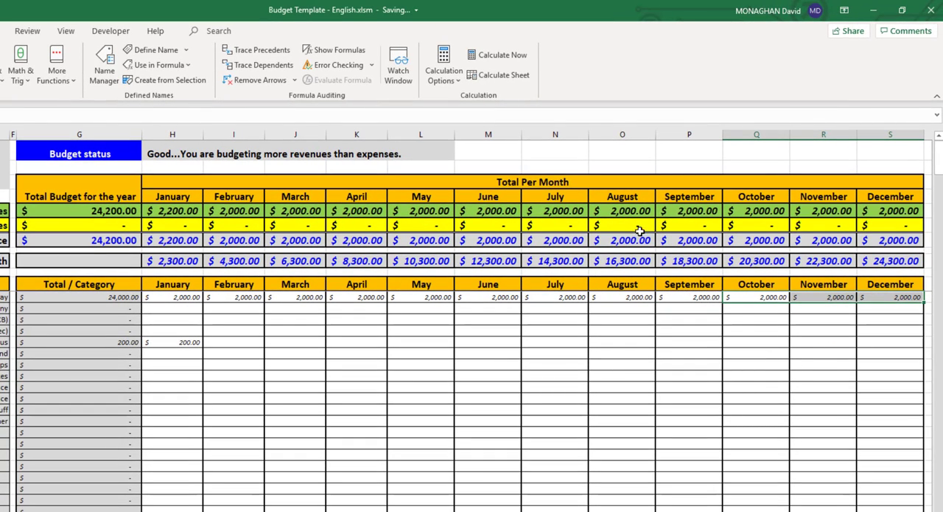
{"action": "left_click", "coordinate": [85, 211]}
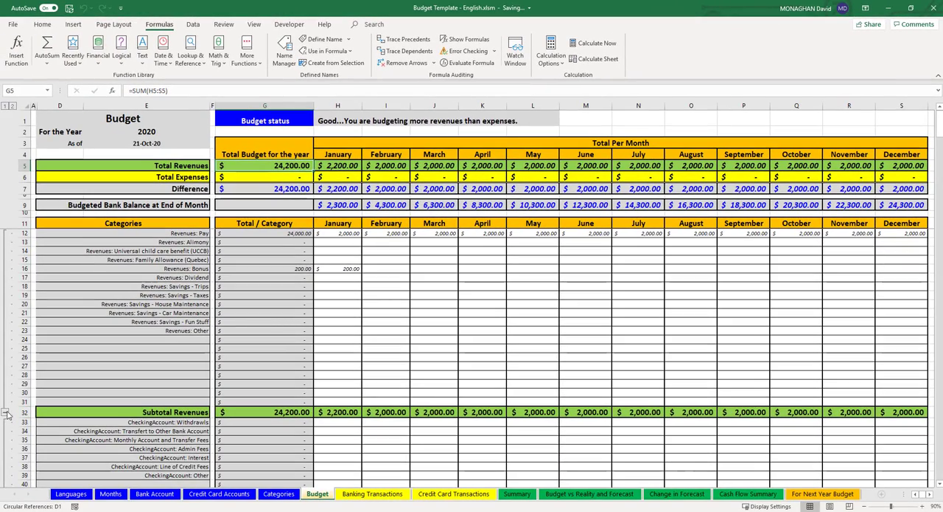
Collapse the Revenues, CheckingAccount, Clothing and CreditCardFees category groups
{"action": "left_click", "coordinate": [5, 414]}
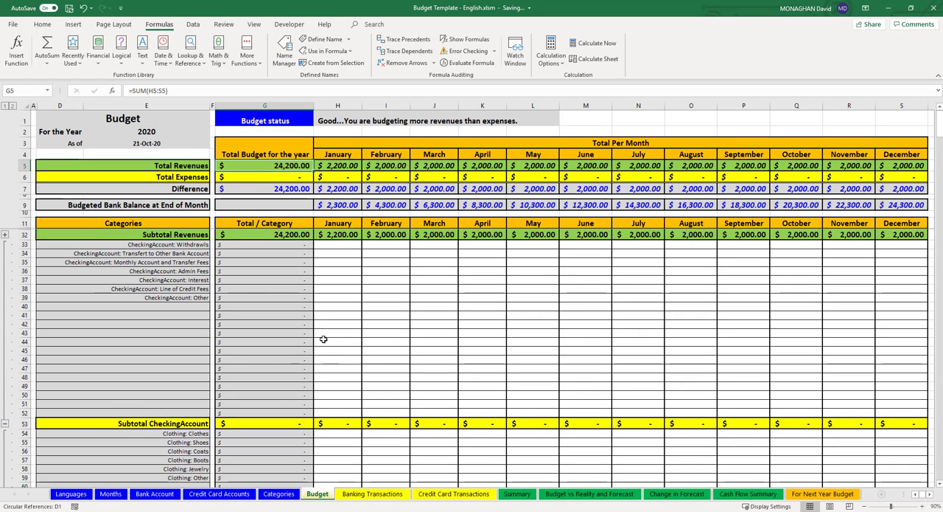
{"action": "left_click", "coordinate": [6, 424]}
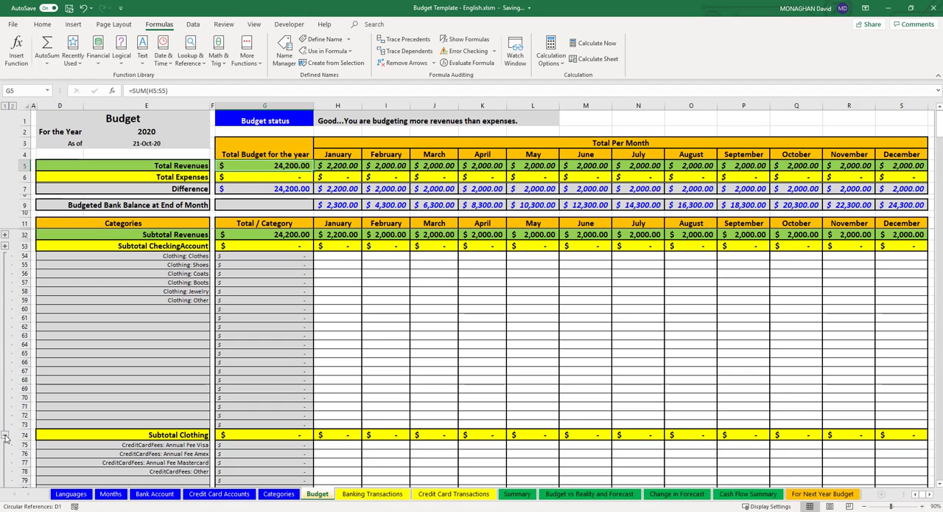
{"action": "left_click", "coordinate": [5, 435]}
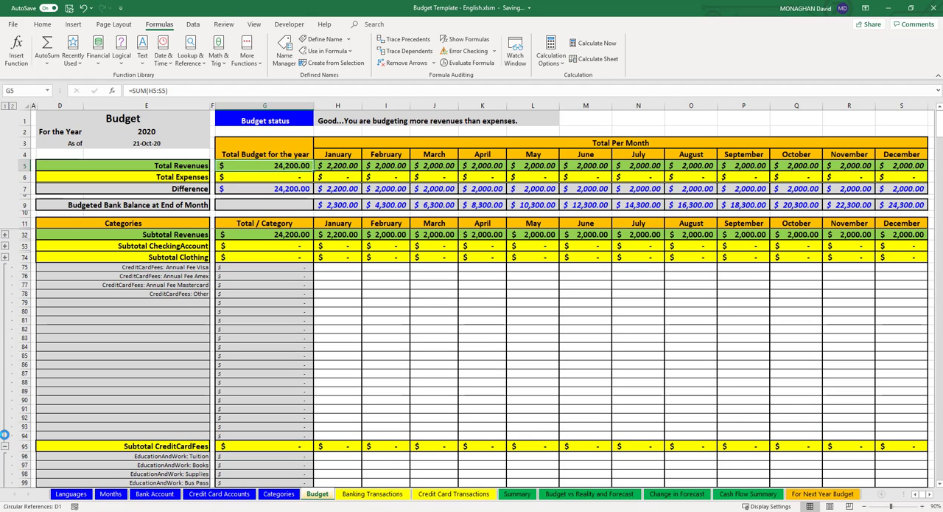
{"action": "left_click", "coordinate": [5, 446]}
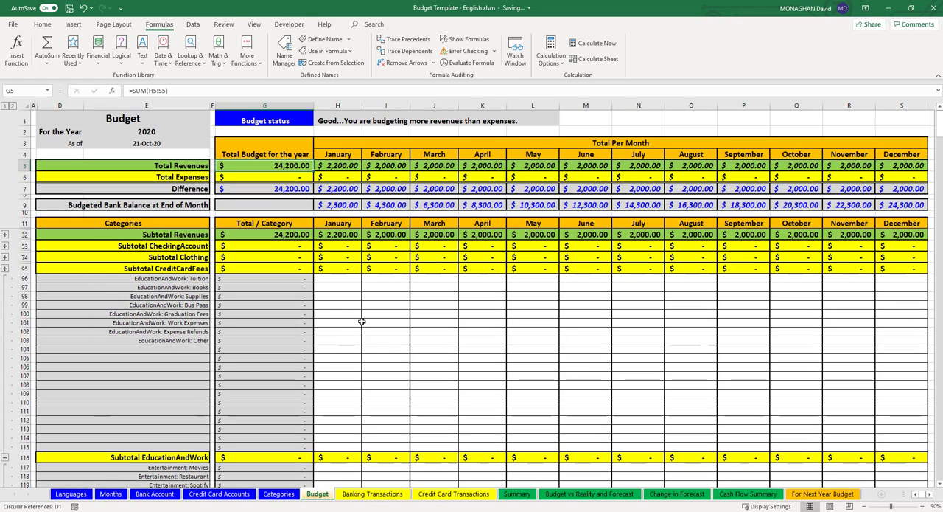
Enter 100 as the January budget for EducationAndWork: Bus Pass and check January's Total Expenses and Subtotal EducationAndWork
{"action": "left_click", "coordinate": [336, 305]}
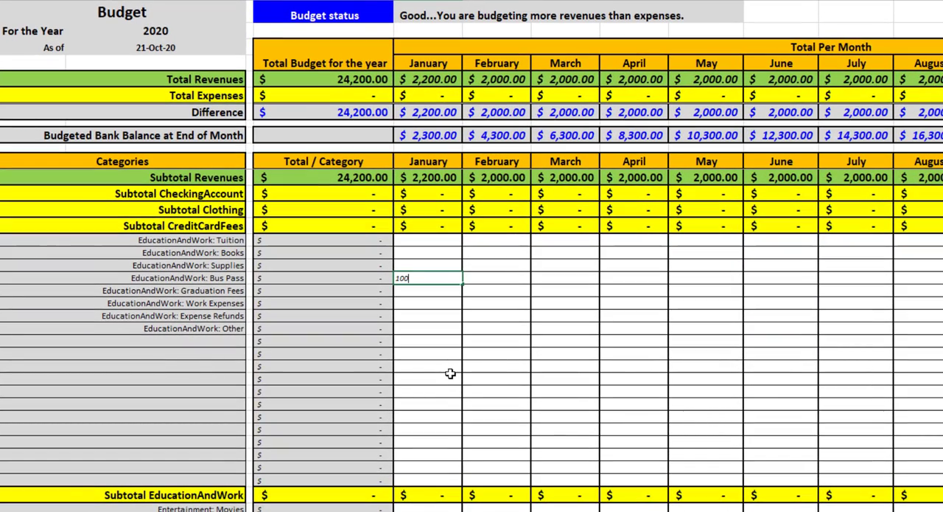
{"action": "key", "text": "Return"}
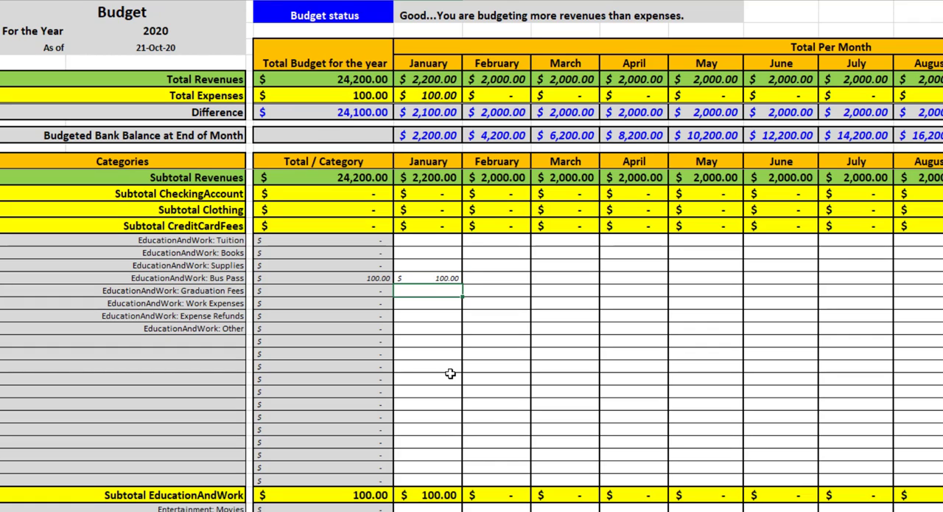
{"action": "key", "text": "Up"}
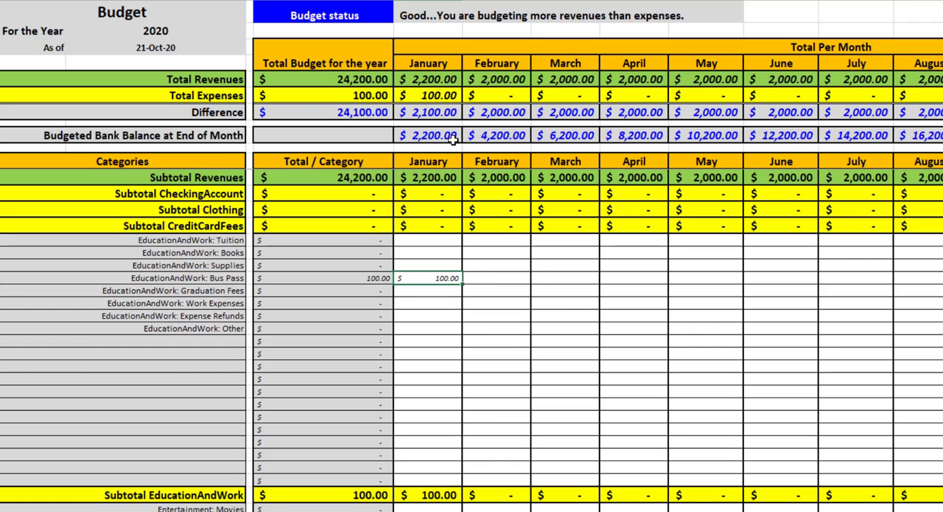
{"action": "left_click", "coordinate": [426, 96]}
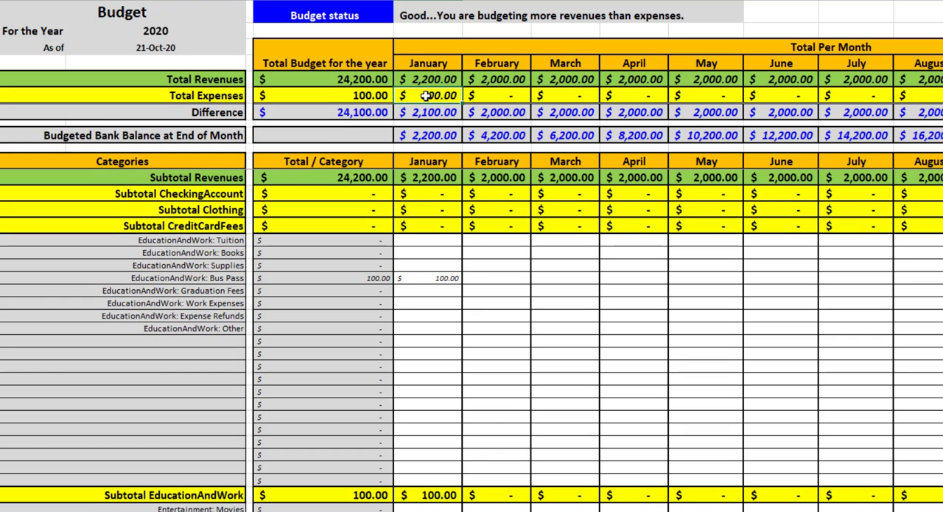
{"action": "left_click", "coordinate": [426, 494]}
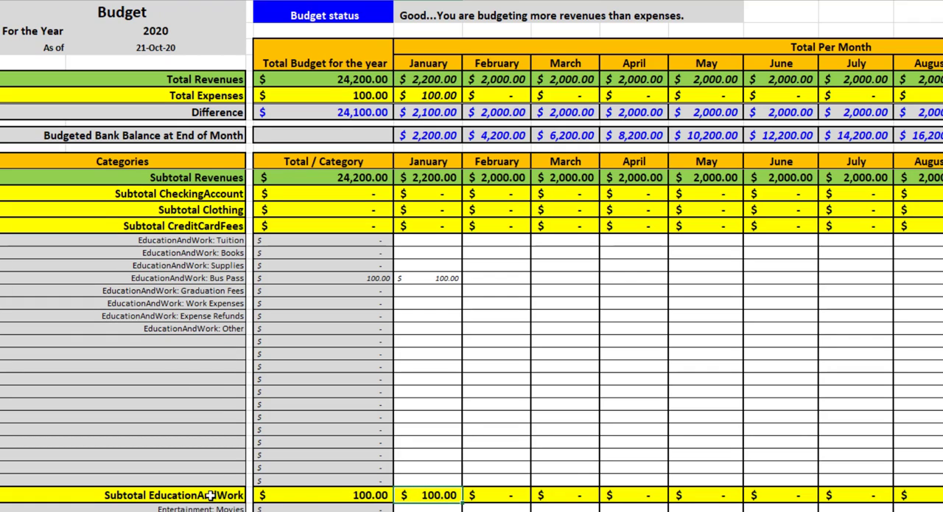
Fill January's EducationAndWork: Bus Pass amount across February through June
{"action": "left_click", "coordinate": [441, 278]}
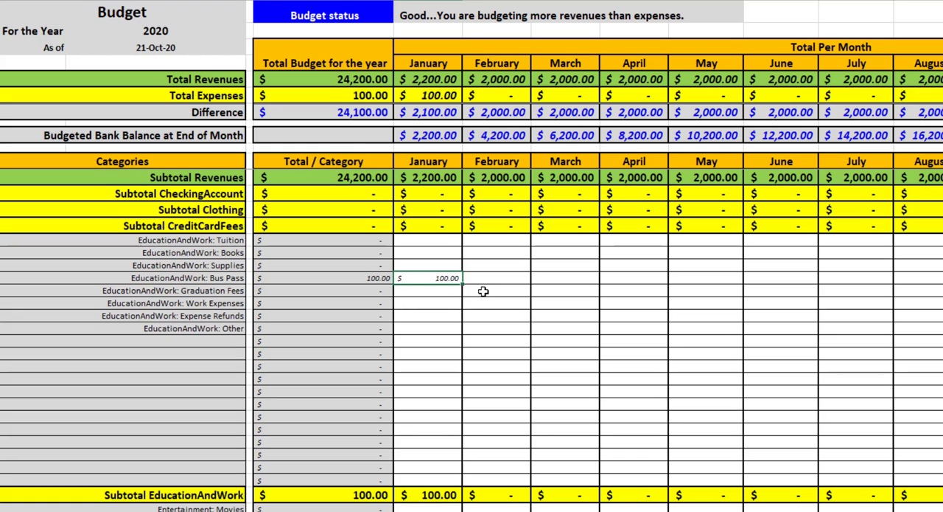
{"action": "left_click_drag", "start_coordinate": [462, 284], "coordinate": [803, 282]}
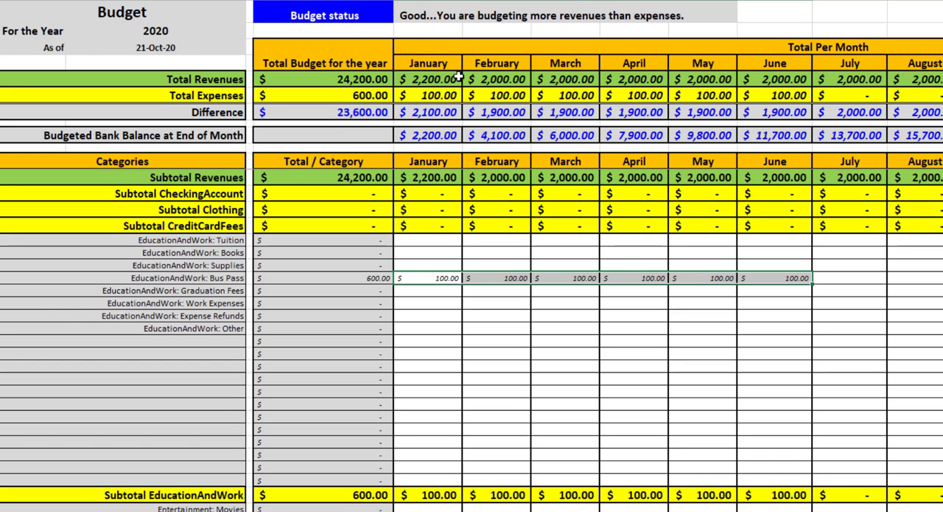
Examine the Budget status indicator against the yearly Total Revenues and Total Expenses
{"action": "left_click", "coordinate": [361, 19]}
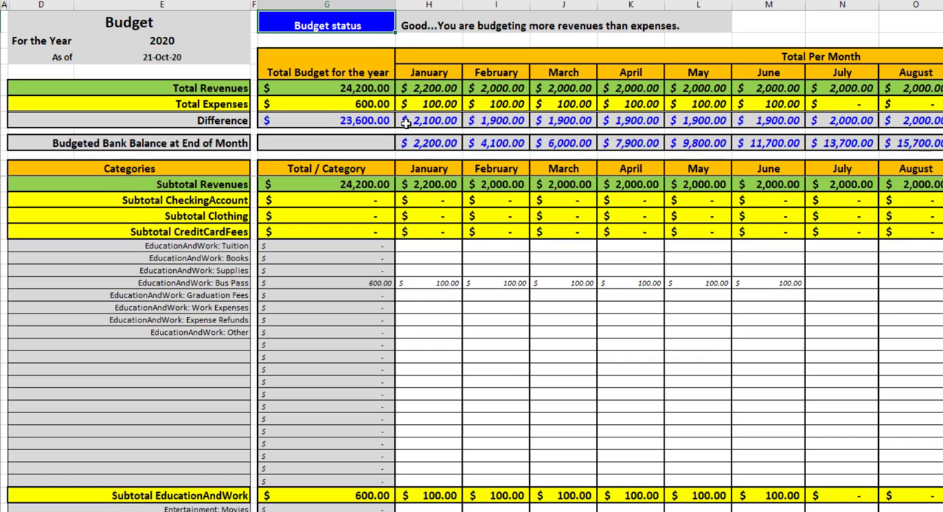
{"action": "left_click", "coordinate": [349, 89]}
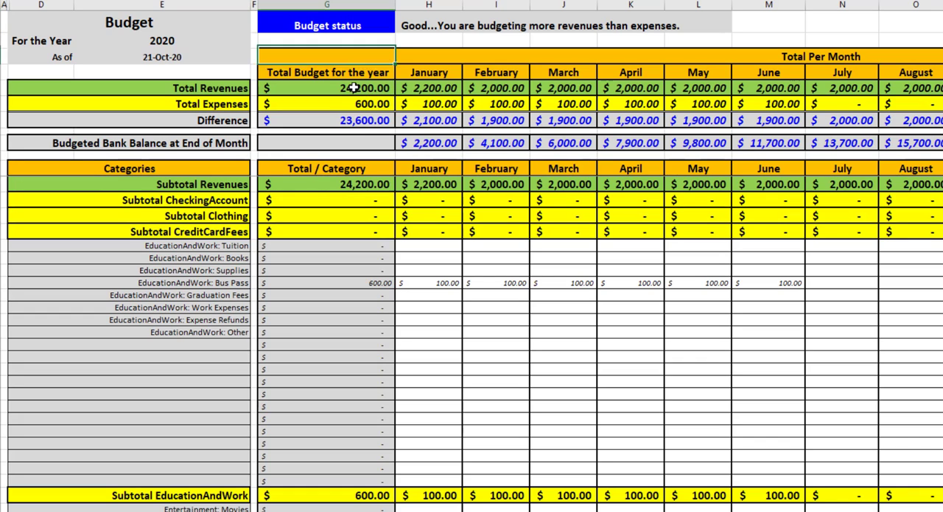
{"action": "left_click", "coordinate": [372, 104]}
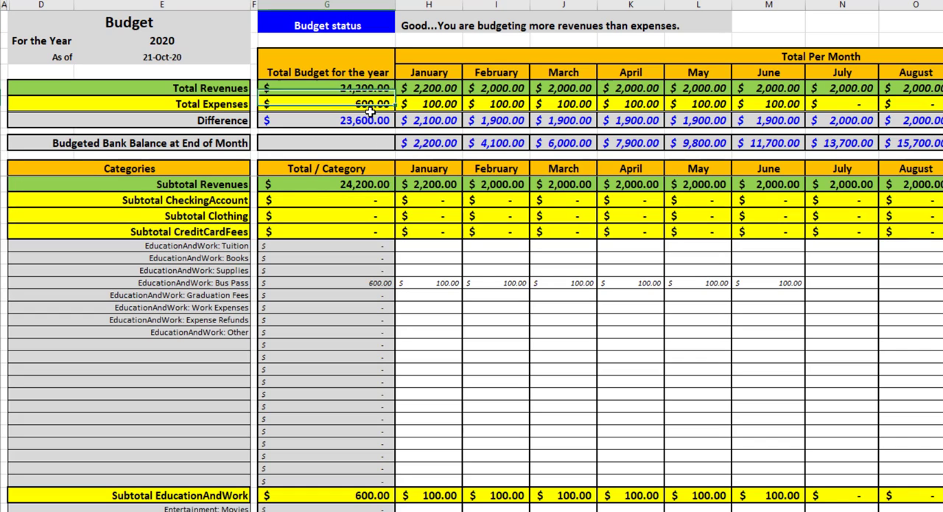
Check the yearly Difference amount and read the message beside the Budget status indicator
{"action": "left_click", "coordinate": [363, 123]}
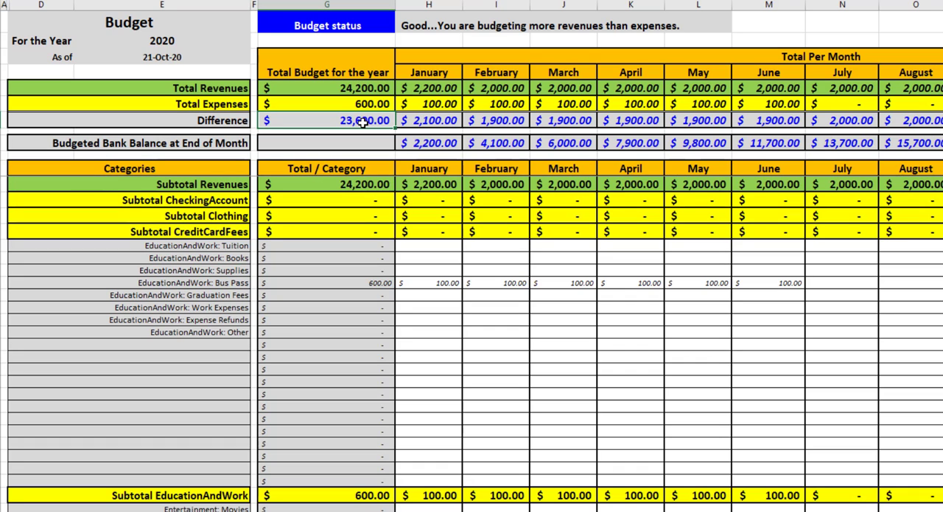
{"action": "left_click", "coordinate": [412, 25]}
{"action": "left_click", "coordinate": [438, 39]}
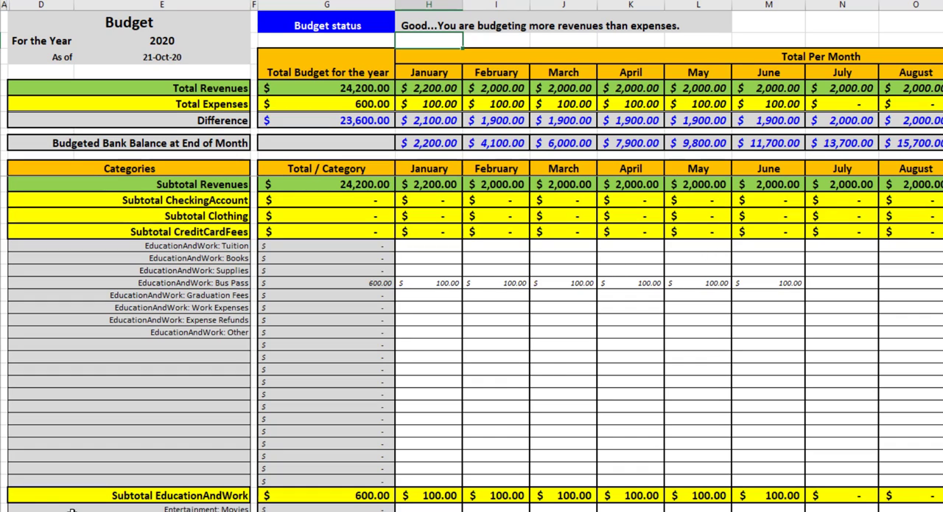
Collapse the EducationAndWork category group and enter 30000 as the July budget for Entertainment: Vacations
{"action": "left_click", "coordinate": [2, 494]}
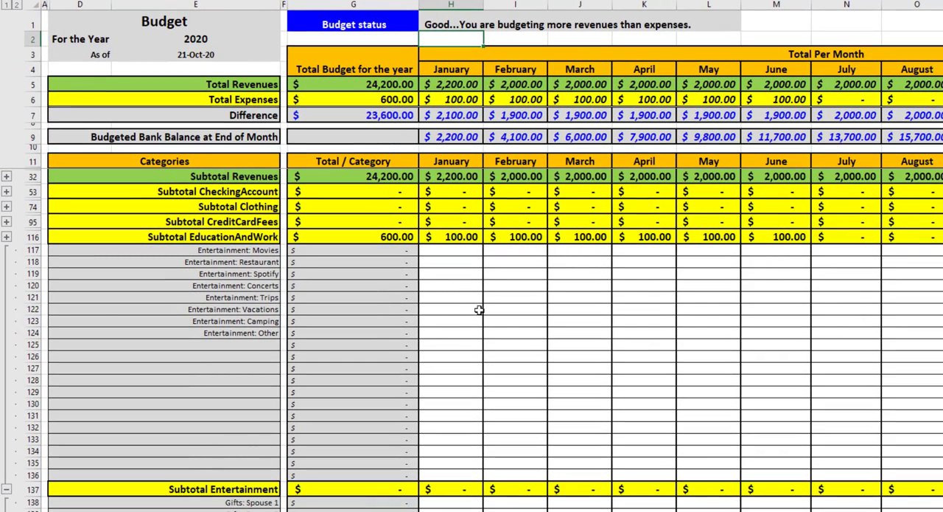
{"action": "left_click", "coordinate": [33, 309]}
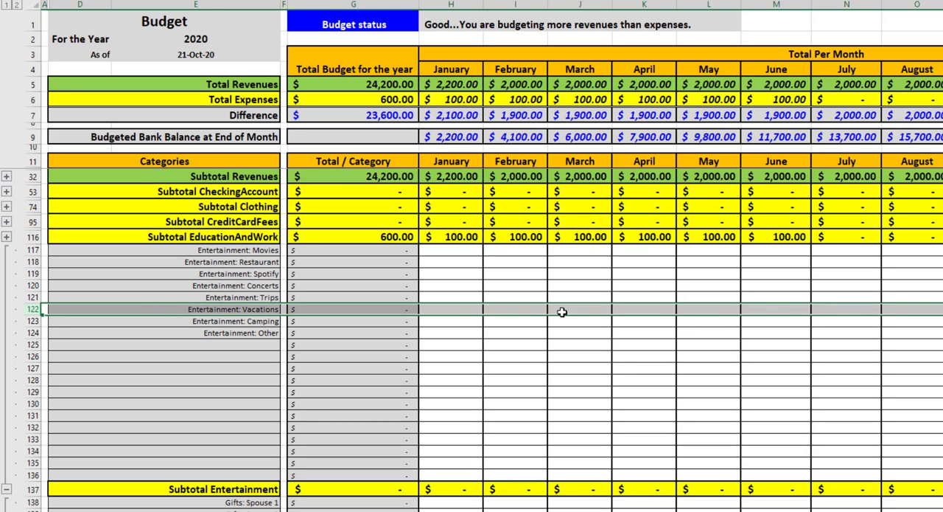
{"action": "left_click", "coordinate": [828, 309]}
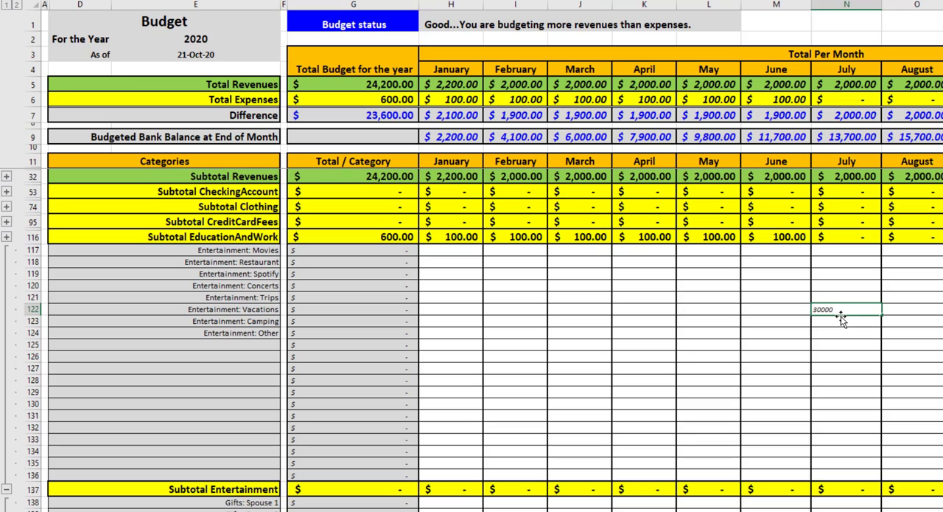
{"action": "key", "text": "Return"}
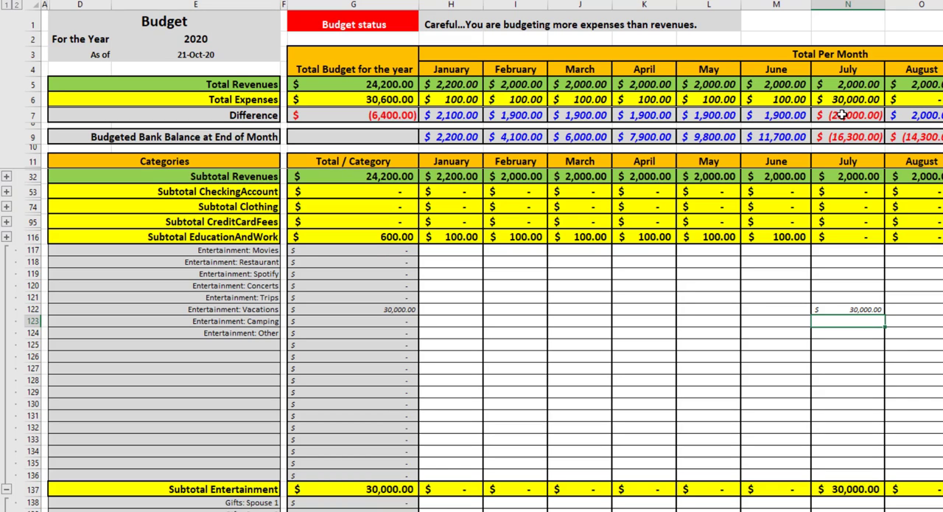
Compare the June and July Difference amounts and check the Budget status indicator and its message
{"action": "left_click", "coordinate": [776, 117]}
{"action": "left_click", "coordinate": [836, 116]}
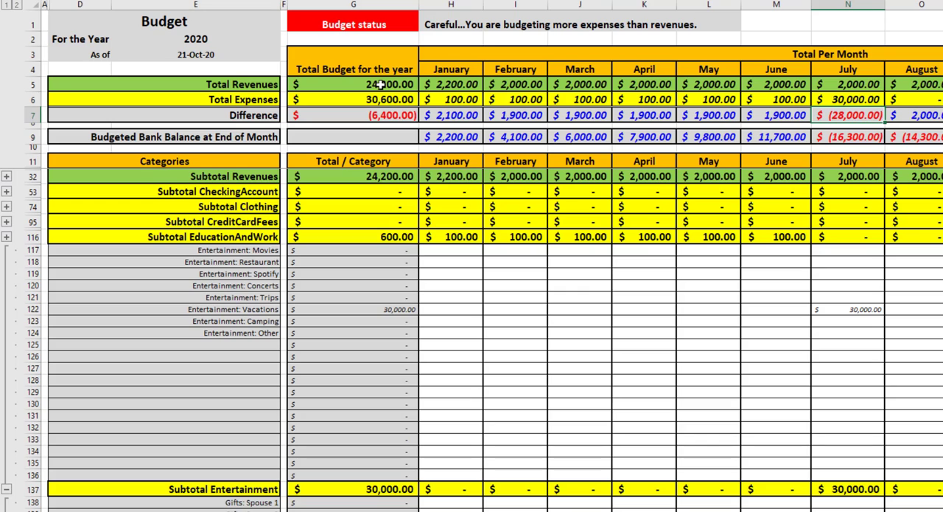
{"action": "left_click", "coordinate": [381, 20]}
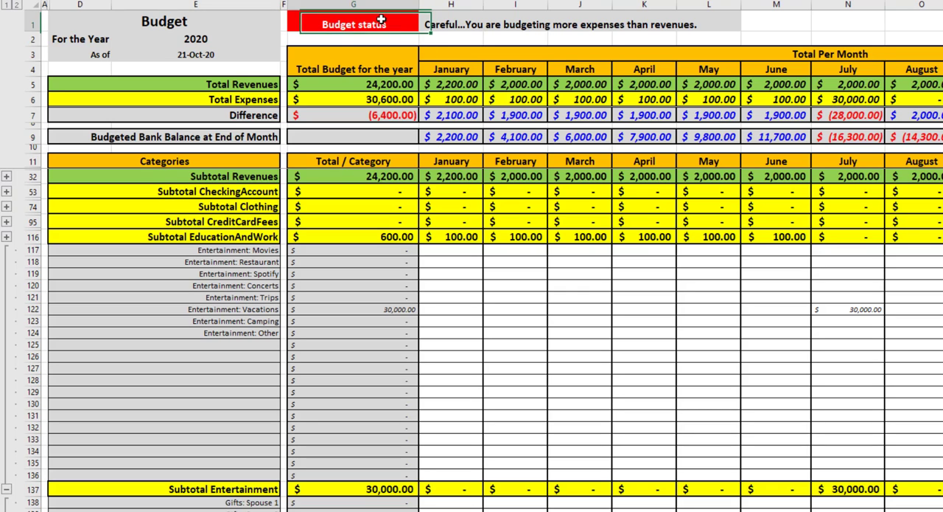
{"action": "left_click", "coordinate": [465, 39]}
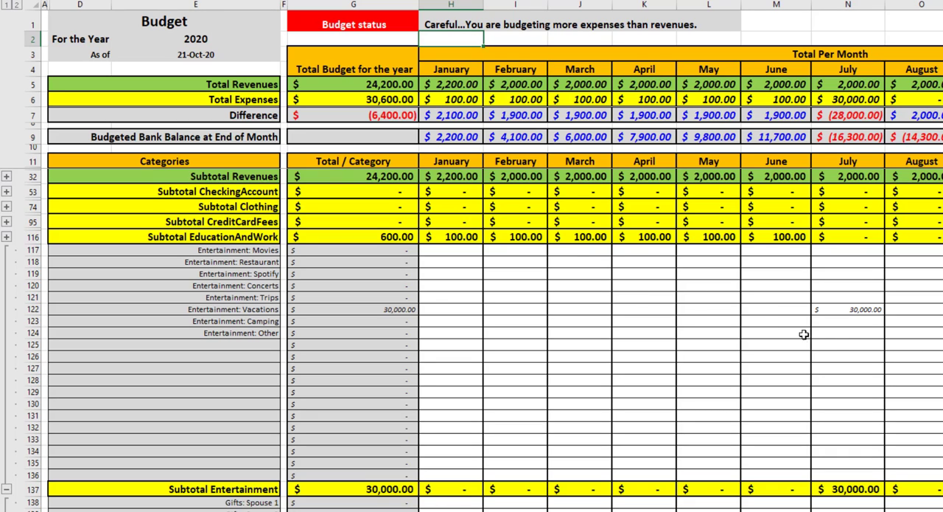
Clear the July amount for Entertainment: Vacations and collapse the Entertainment category group
{"action": "left_click", "coordinate": [844, 310]}
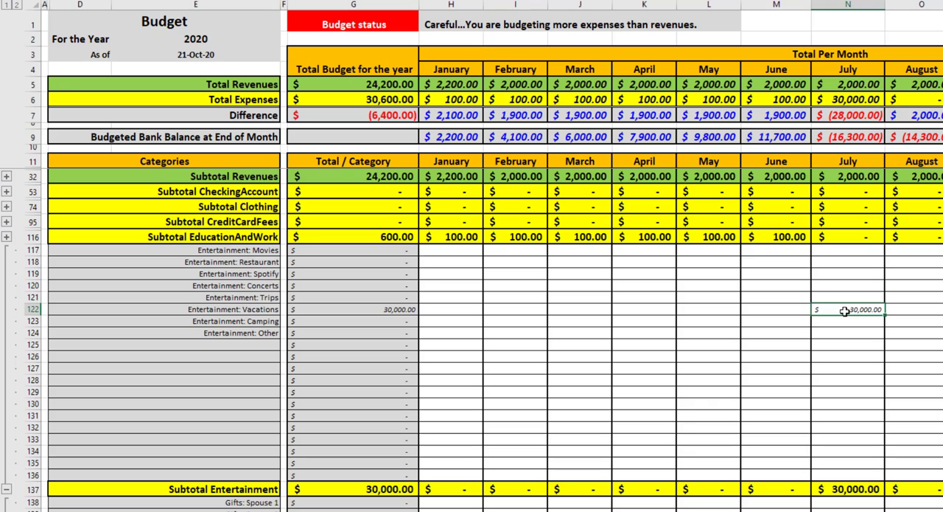
{"action": "key", "text": "Delete"}
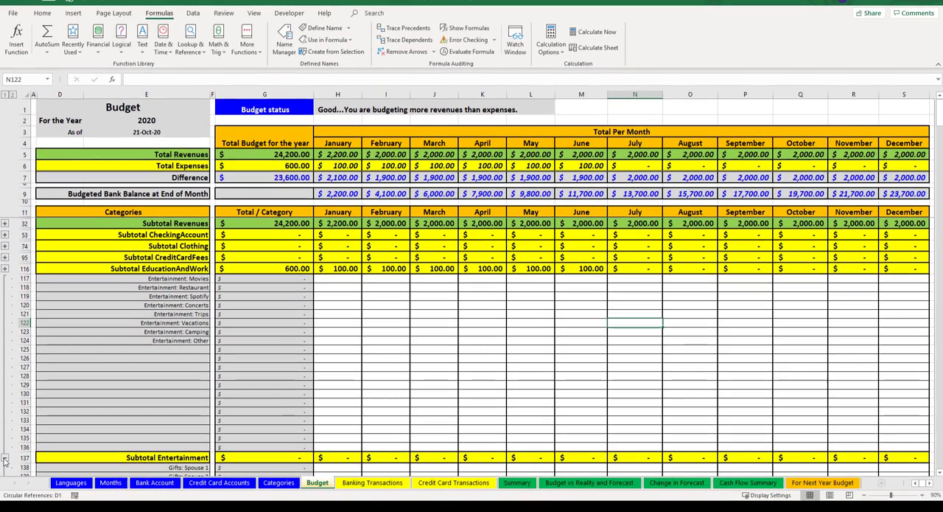
{"action": "left_click", "coordinate": [6, 458]}
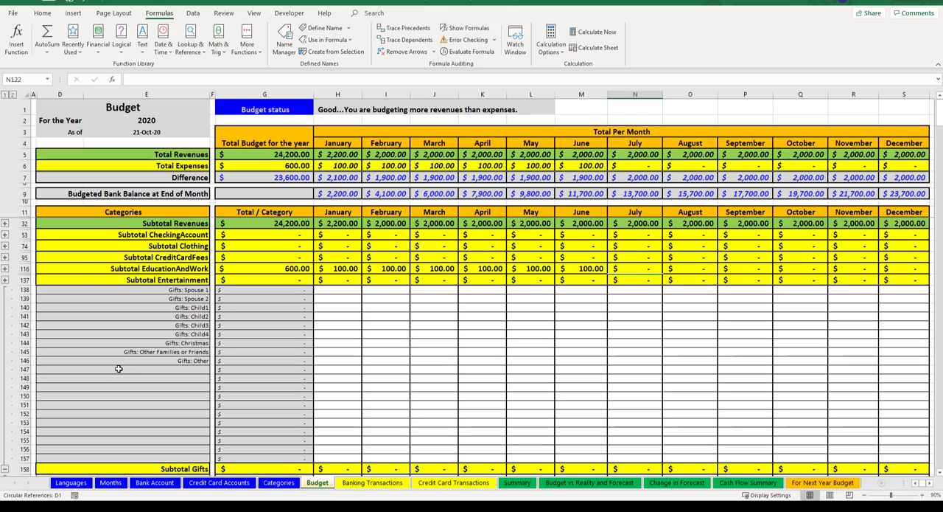
Expand the Revenues group to review its subcategories, and collapse all category groups down to their subtotal rows
{"action": "left_click", "coordinate": [6, 224]}
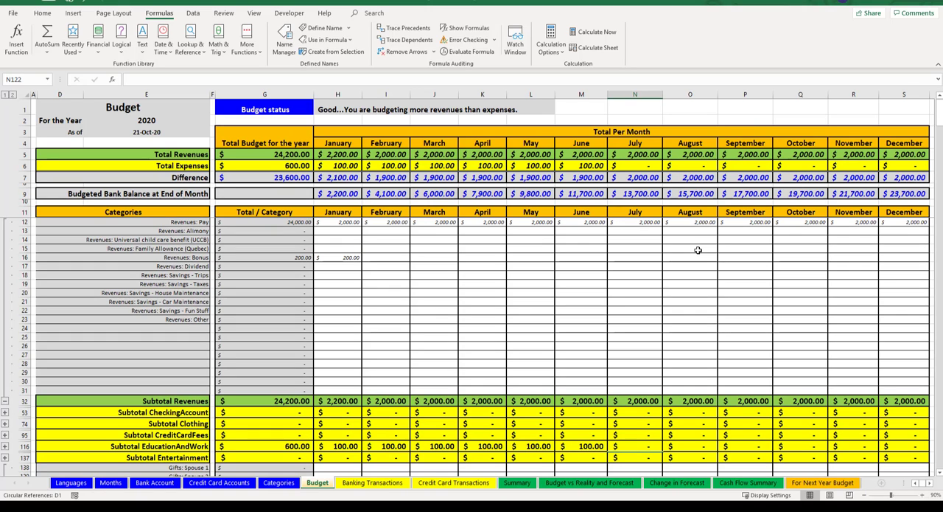
{"action": "left_click", "coordinate": [4, 401]}
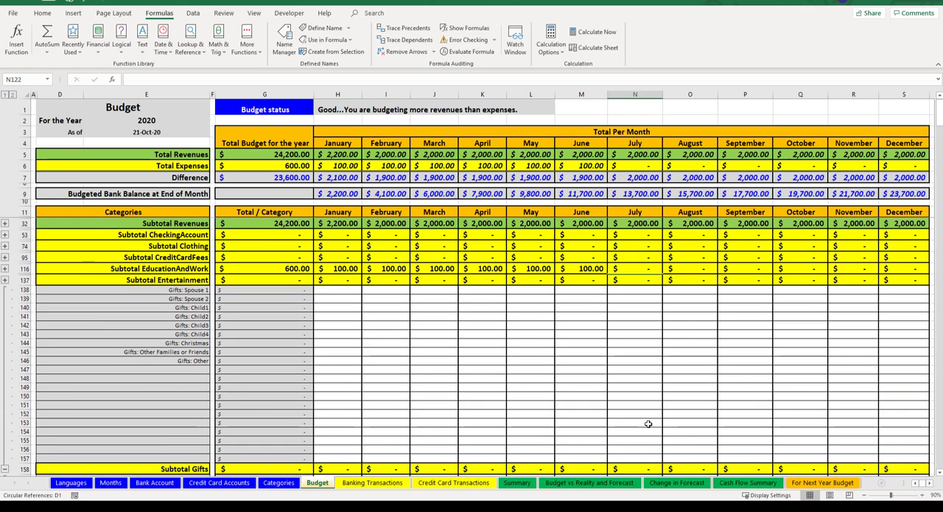
{"action": "left_click", "coordinate": [5, 96]}
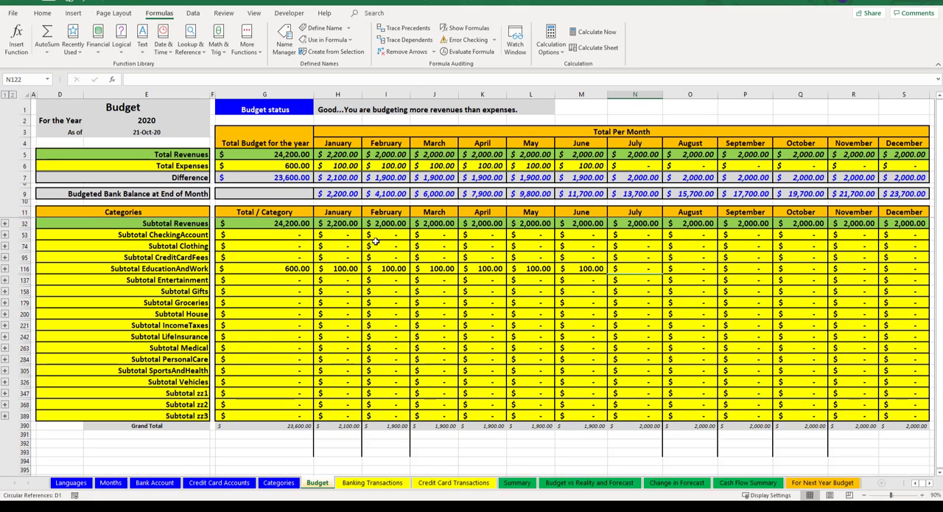
{"action": "left_click", "coordinate": [343, 224]}
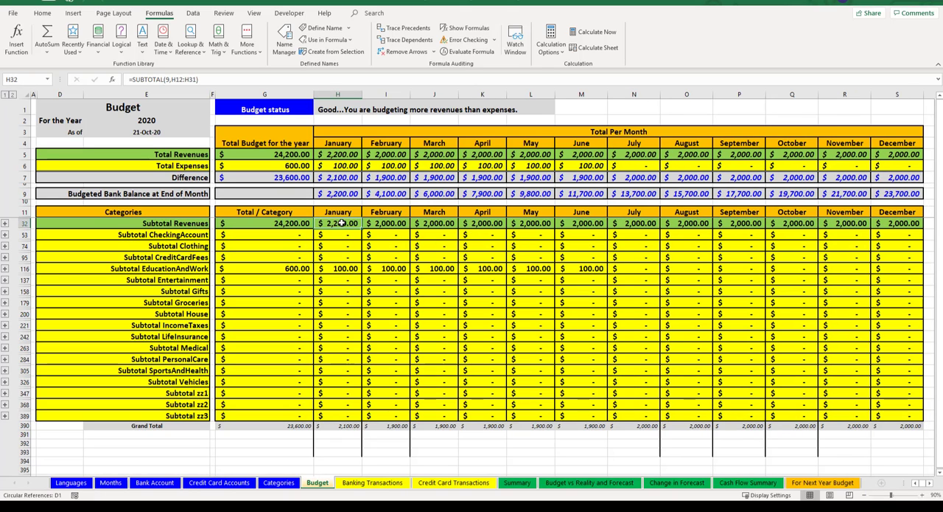